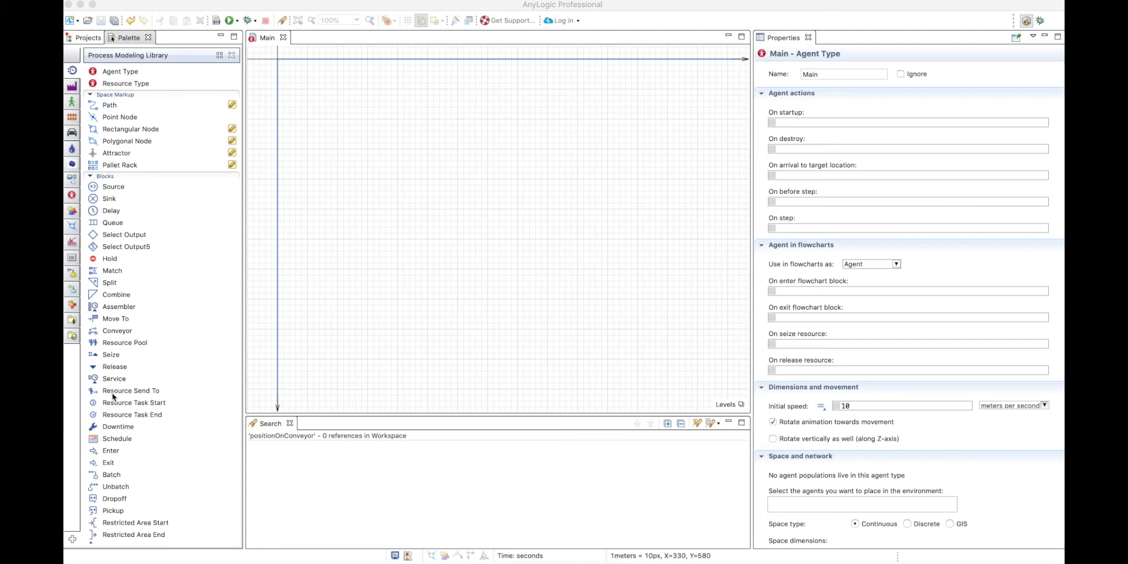
Step: Pick Conveyor in the Process Modeling Library, then switch the palette to Material Handling Library
left_click(121, 332)
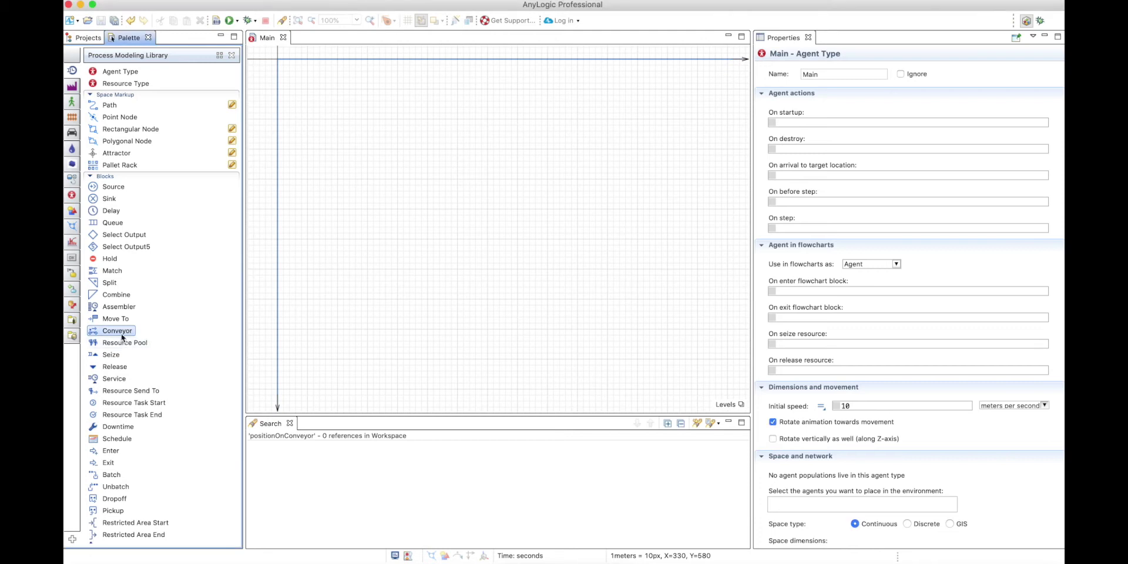
left_click(71, 87)
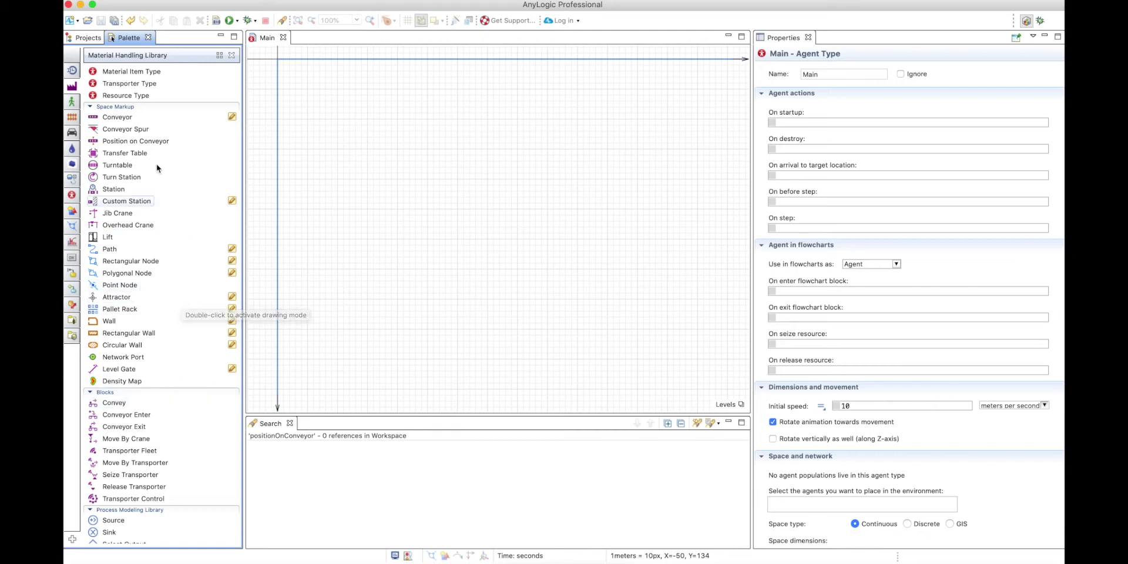
Step: Place a conveyor on the Main canvas as a straight line
left_click(109, 119)
left_click_drag(109, 119, 333, 114)
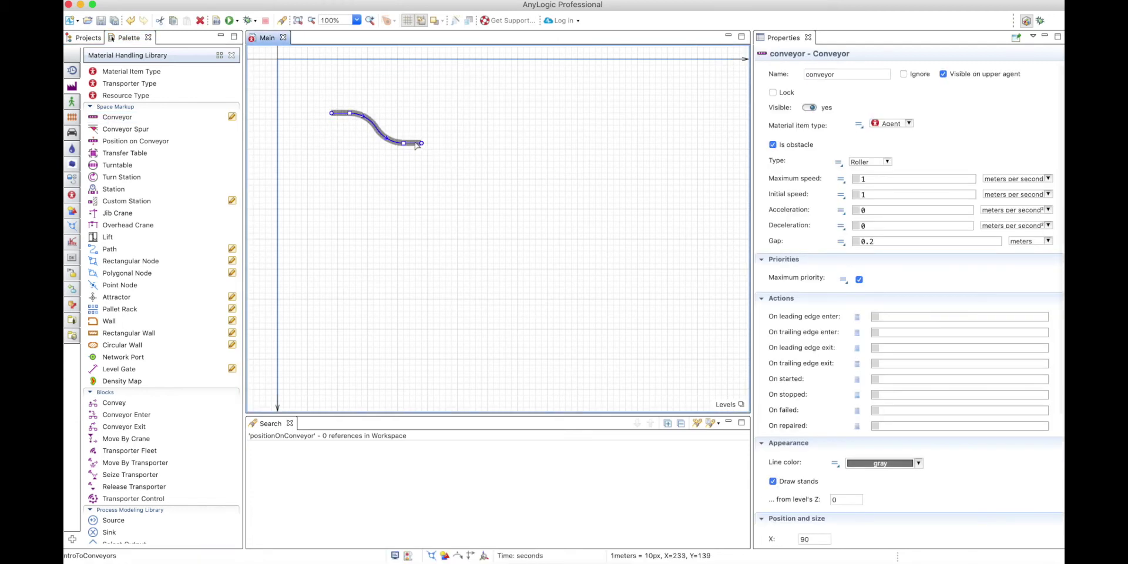
left_click(350, 116)
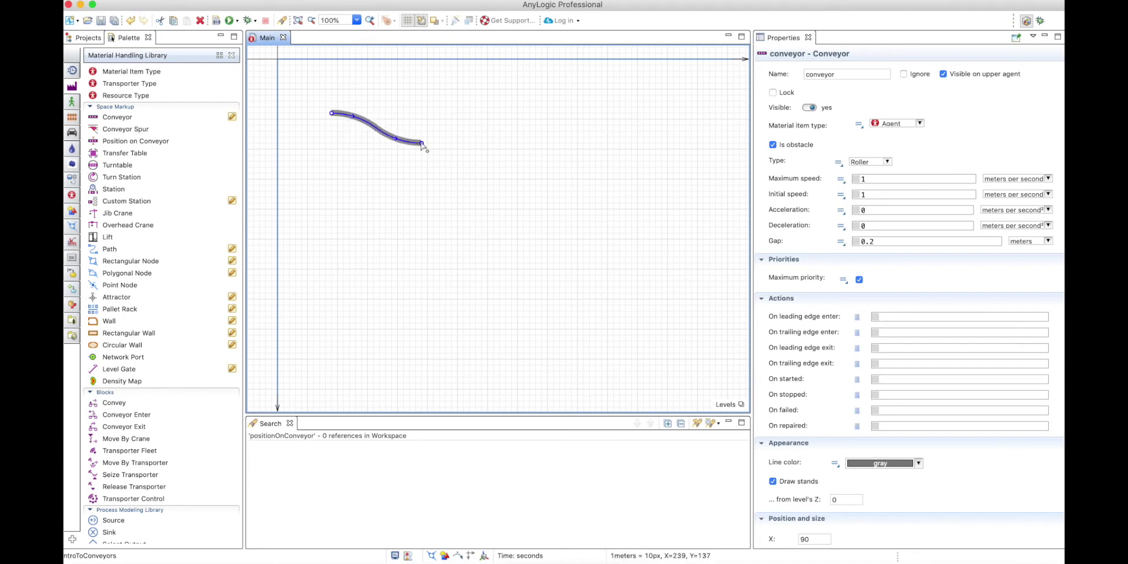
key("ctrl+z")
Step: Set the scale ruler to 1 meter = 70 px and lengthen the conveyor to the right
scroll(633, 160, "up", 8)
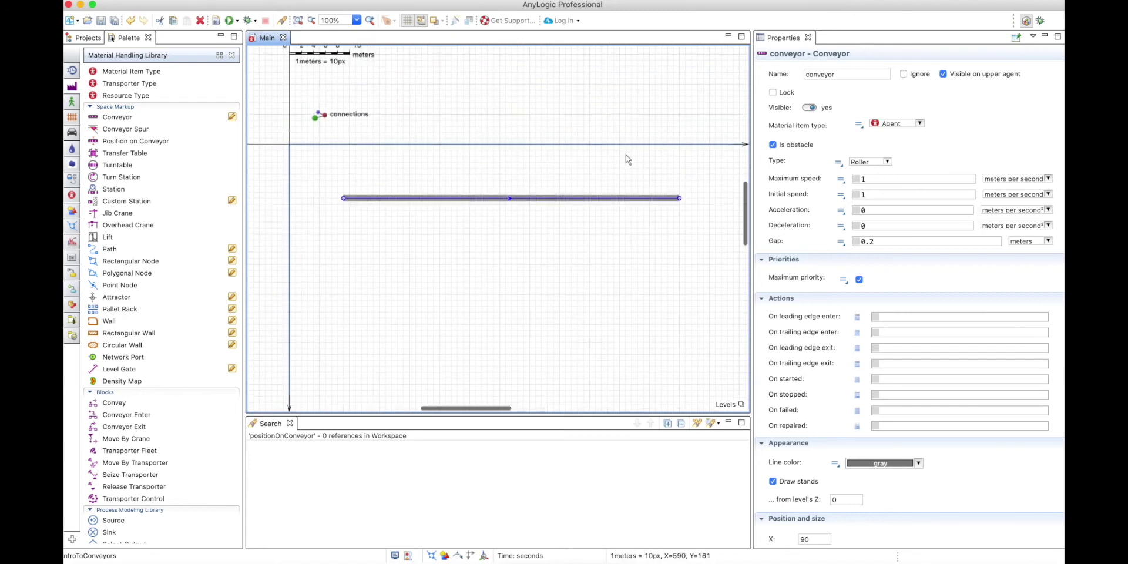
left_click(363, 108)
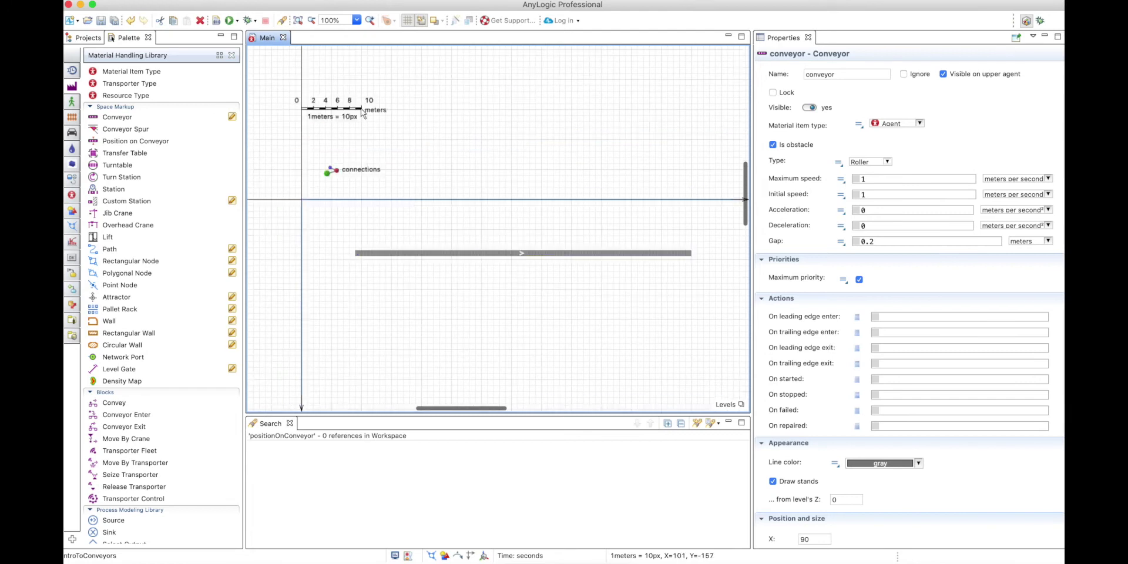
left_click_drag(363, 108, 721, 115)
scroll(648, 335, "right", 3)
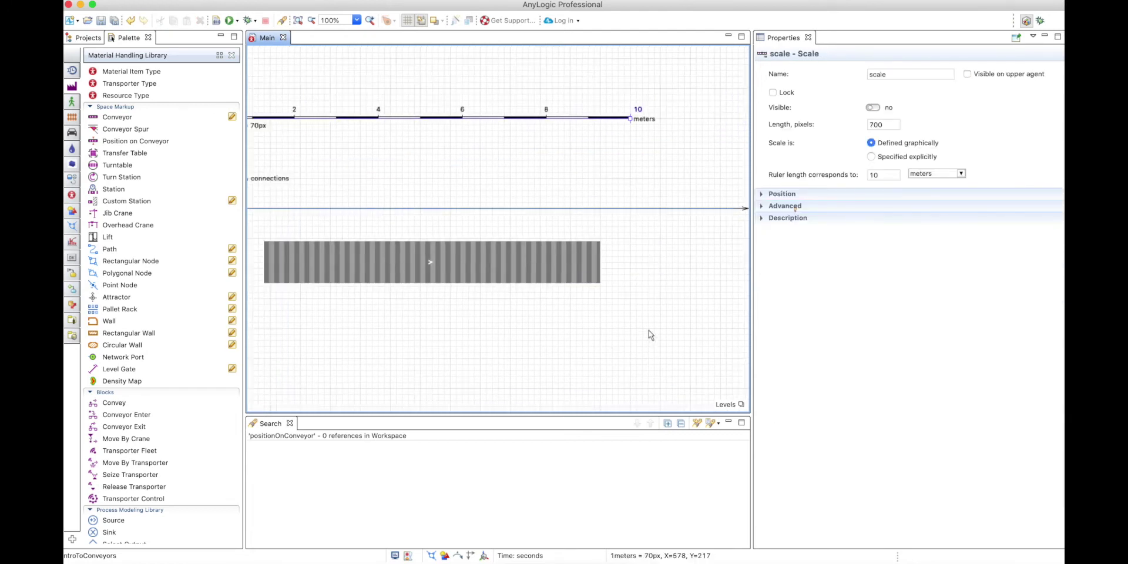
left_click(573, 273)
left_click_drag(581, 262, 731, 262)
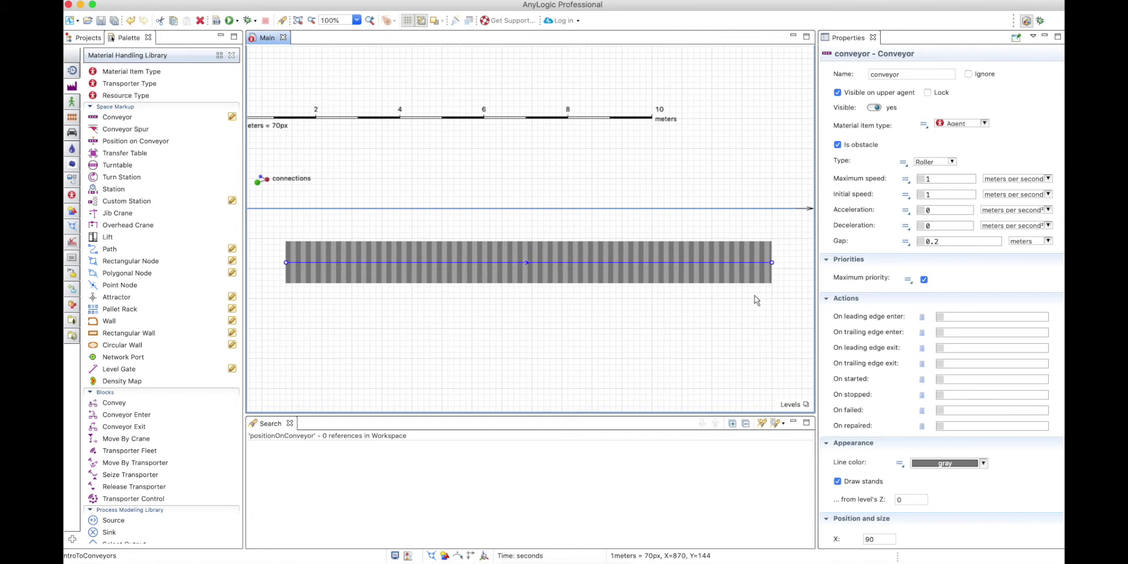
Step: Change the conveyor Type to Belt, then to Fixed cell with 1.5 m cells
left_click(881, 197)
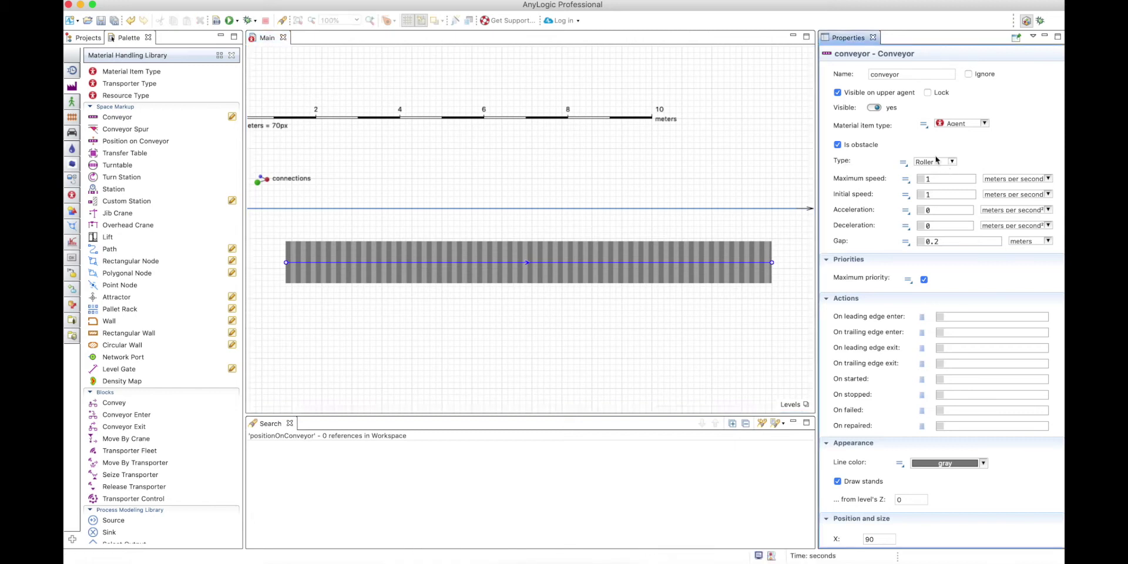
left_click(953, 163)
left_click(952, 161)
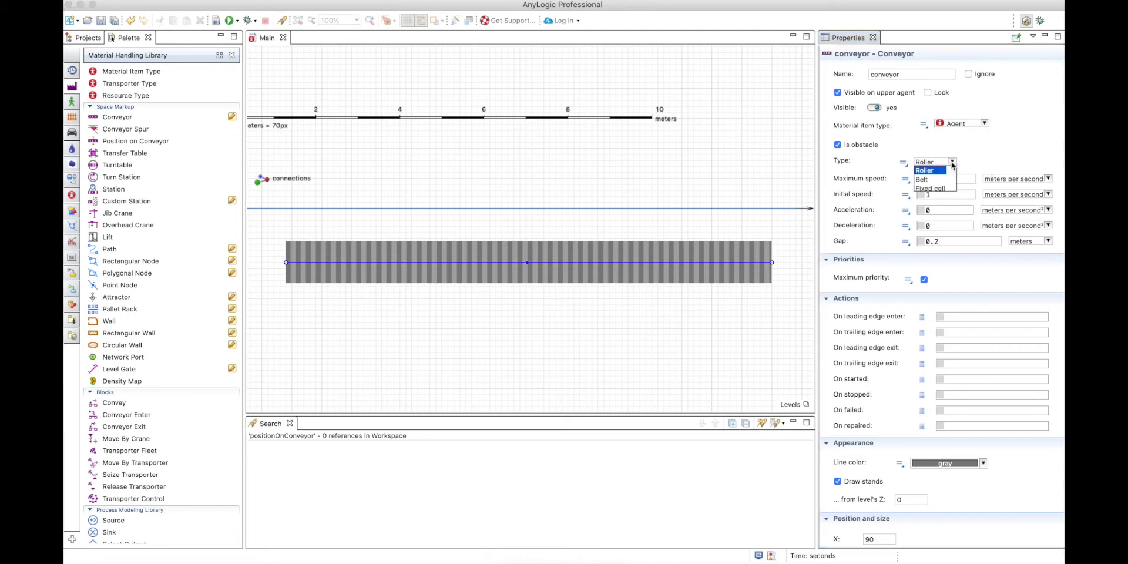
left_click(922, 180)
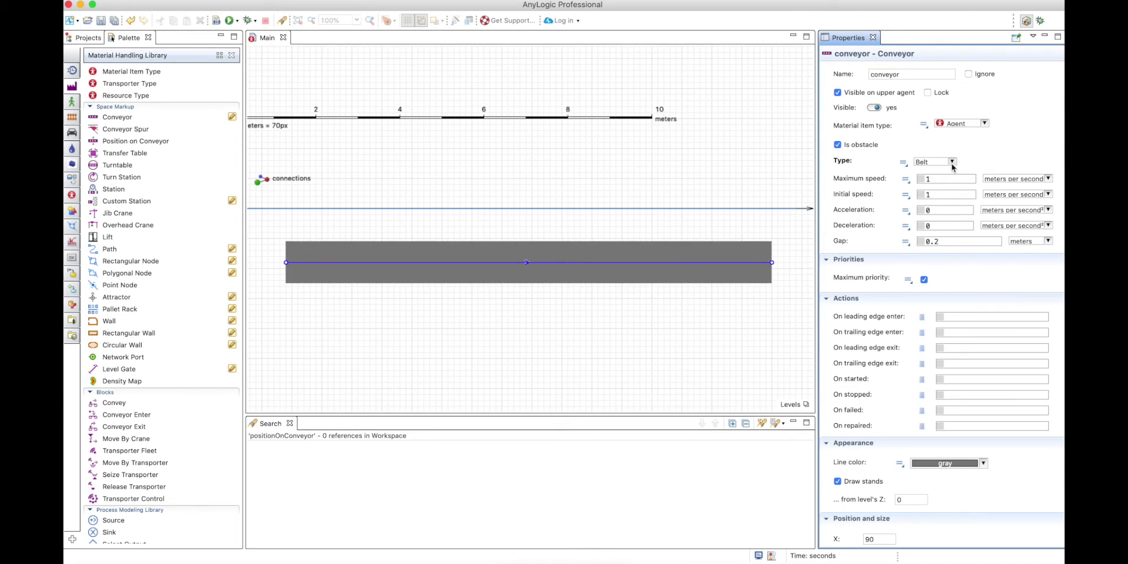
left_click(952, 163)
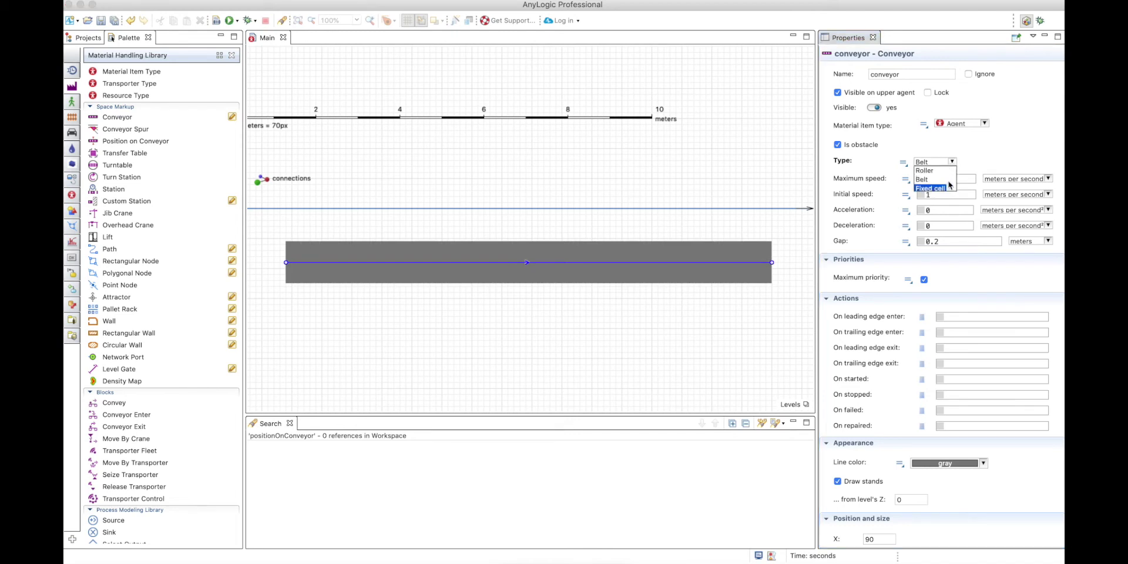
left_click(948, 186)
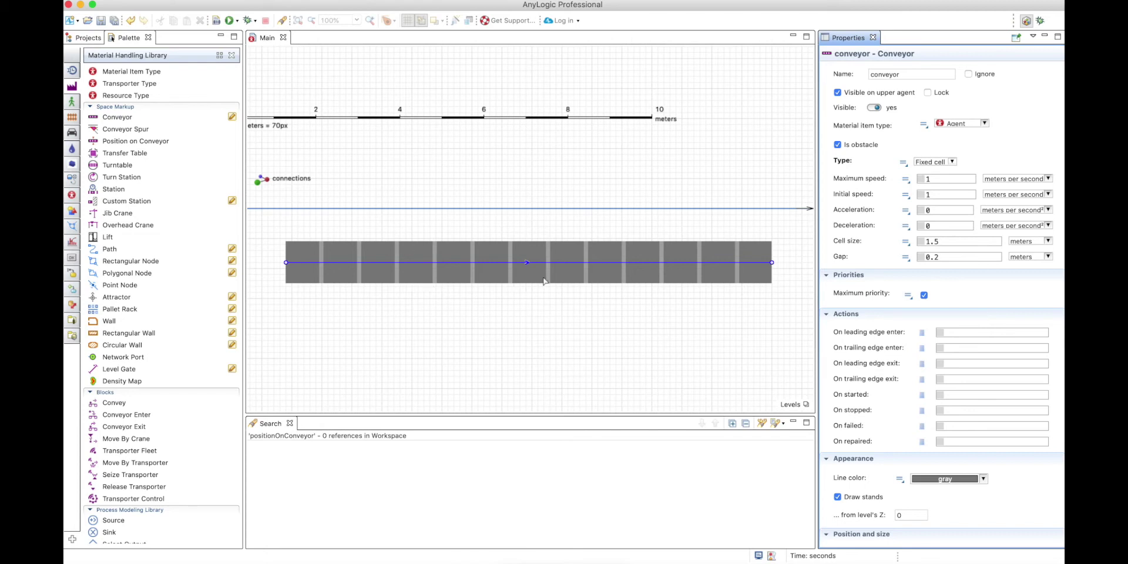
left_click(956, 163)
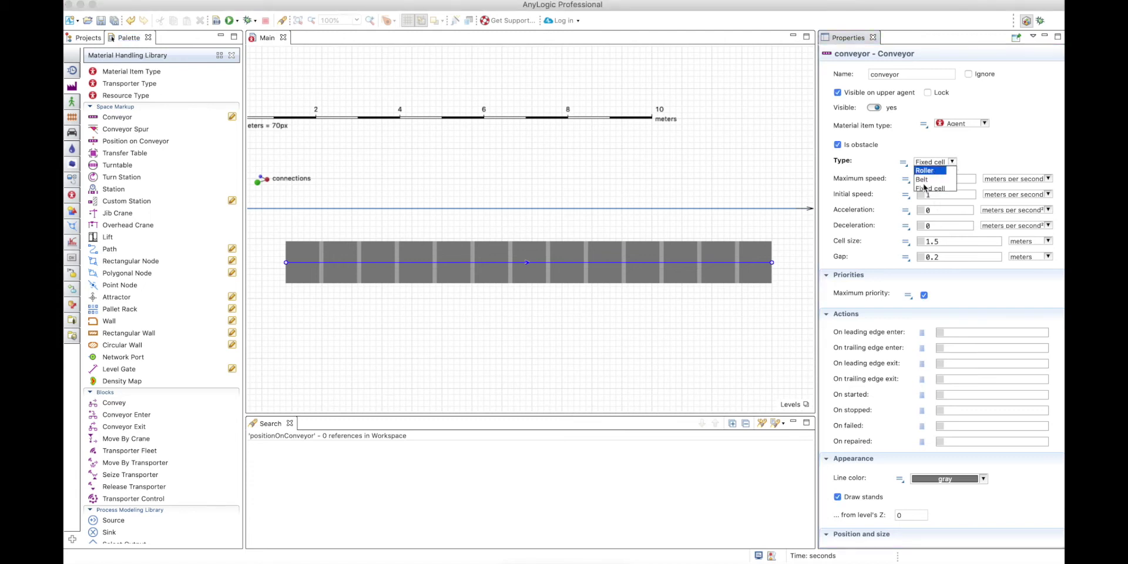
left_click(932, 171)
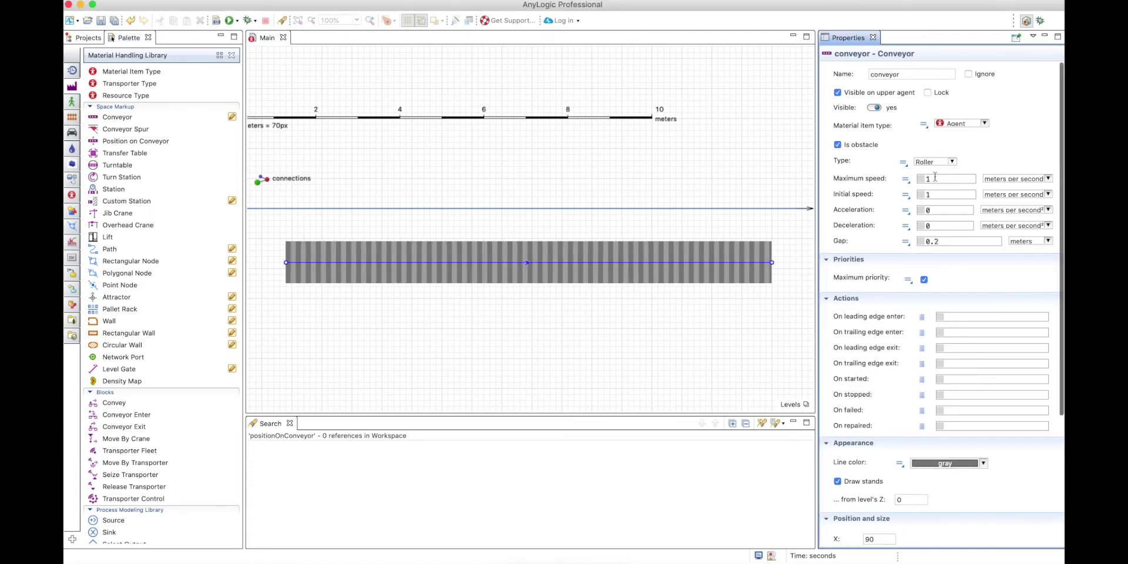
left_click(940, 195)
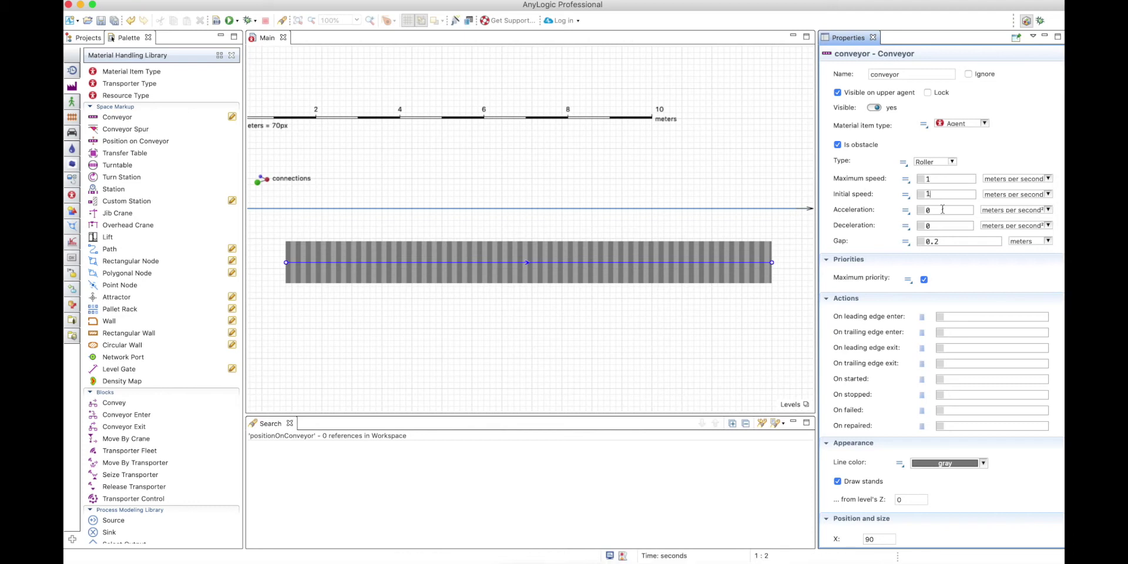
left_click(942, 210)
left_click(939, 225)
left_click(939, 241)
mouse_move(880, 246)
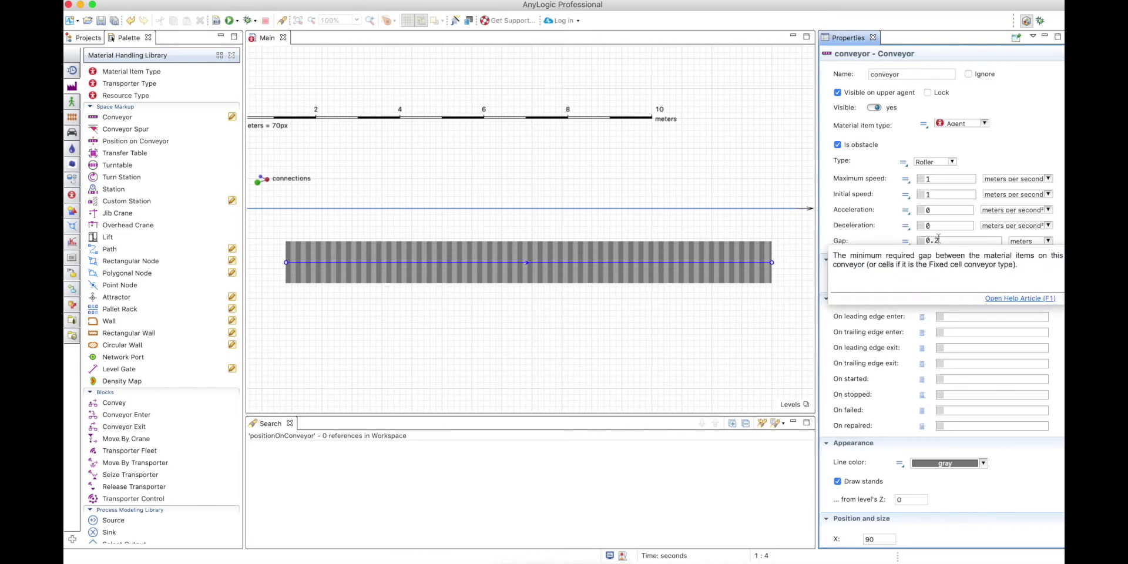
mouse_move(845, 241)
left_click(951, 162)
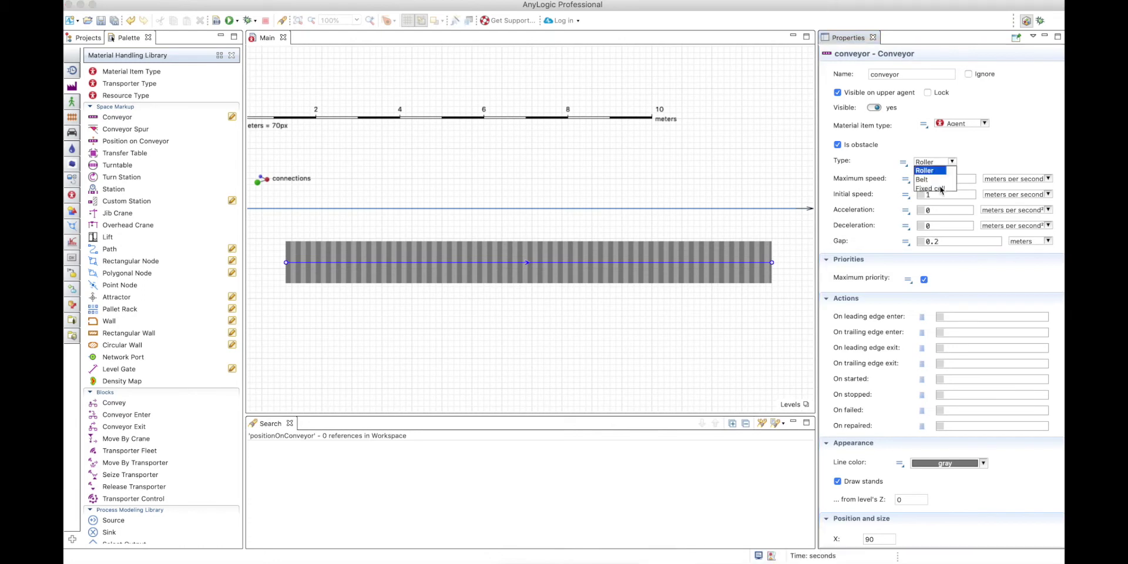
left_click(941, 188)
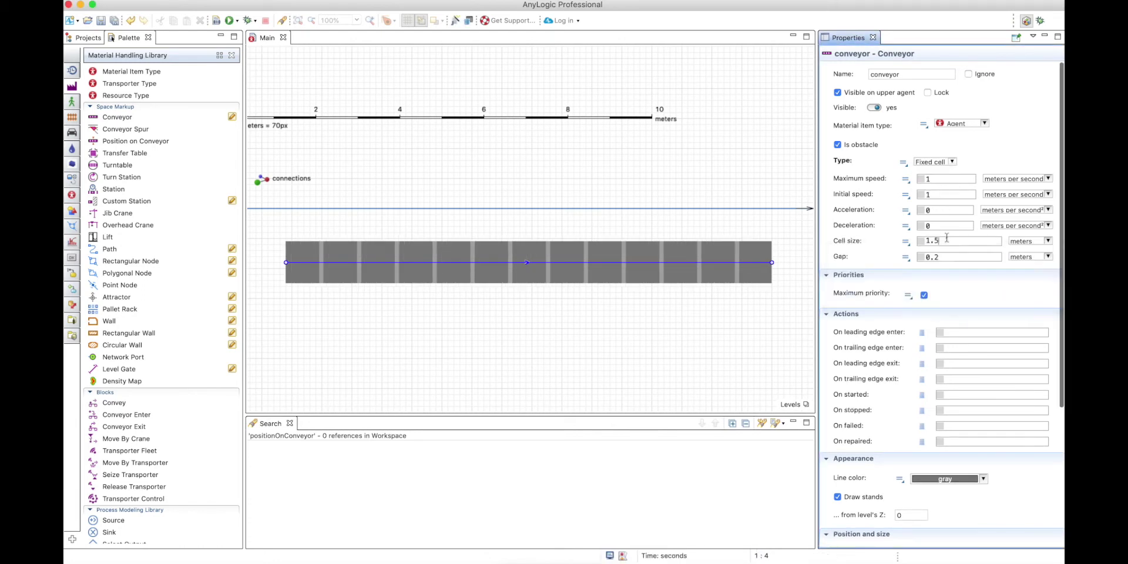
left_click(904, 242)
left_click(905, 297)
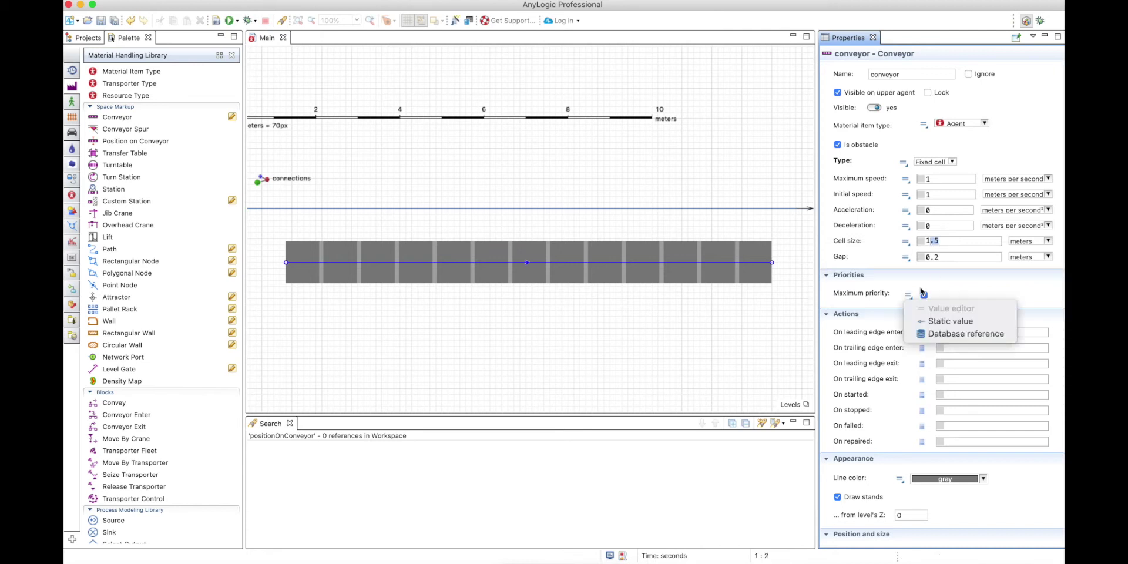
left_click(740, 271)
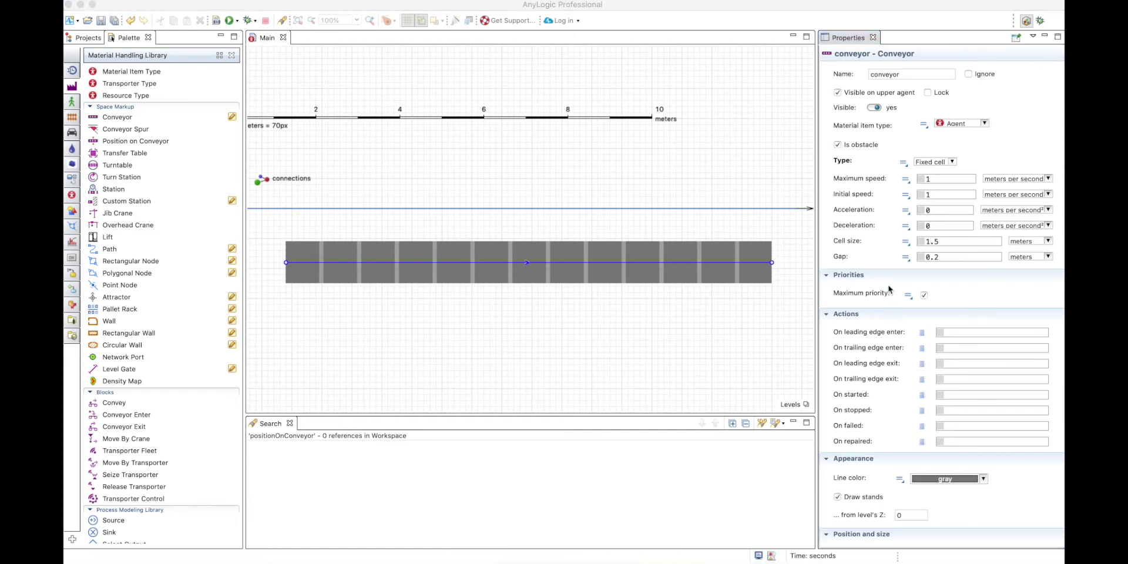
left_click_drag(958, 241, 924, 243)
type("4")
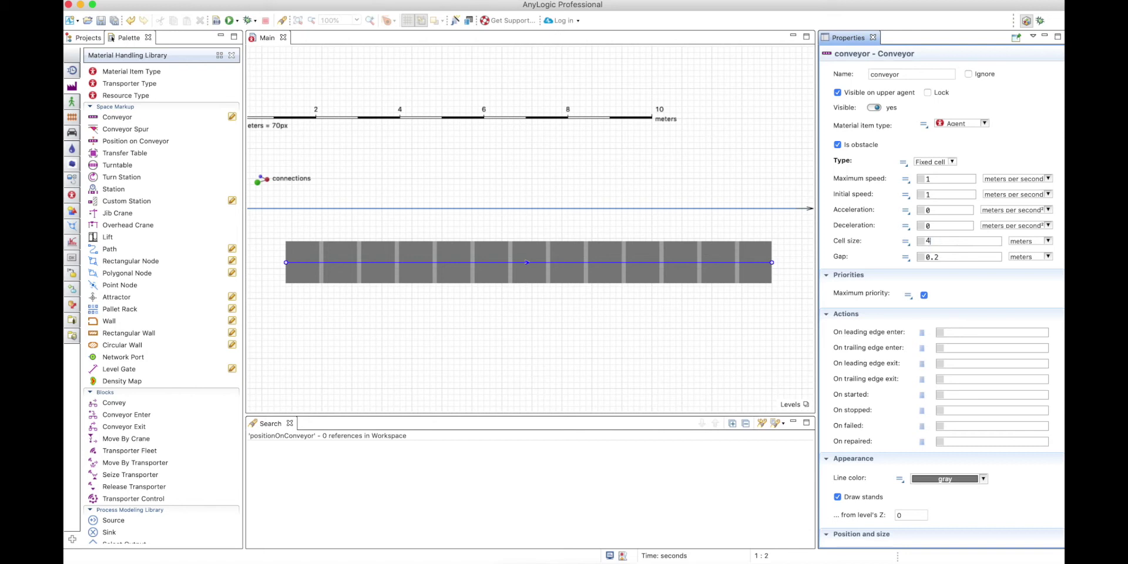
left_click(940, 259)
left_click(233, 21)
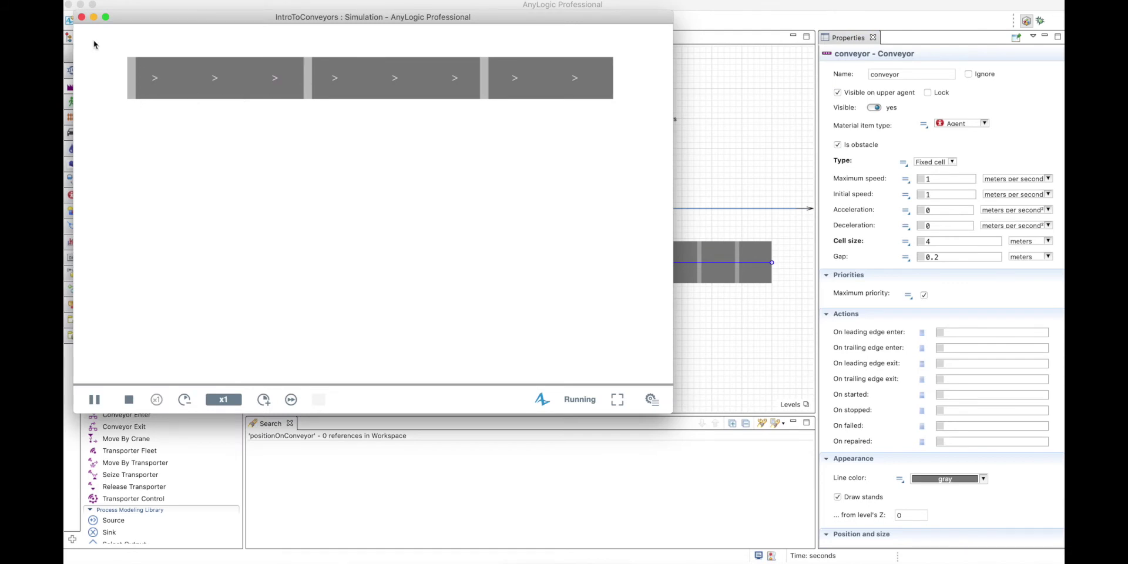
left_click(81, 17)
left_click(933, 244)
type("4")
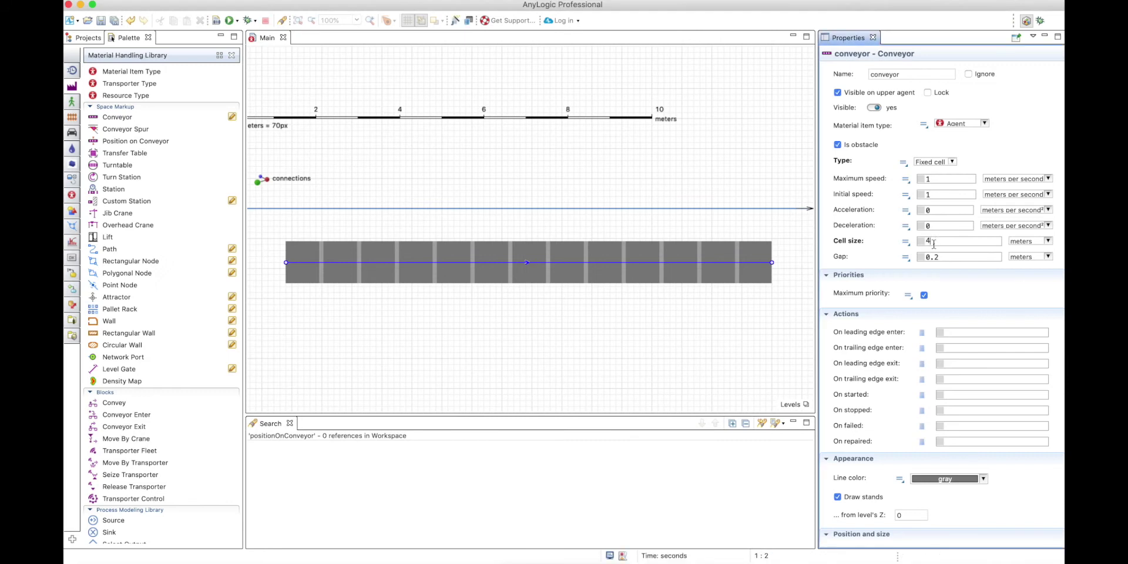
type("1.5")
left_click(229, 20)
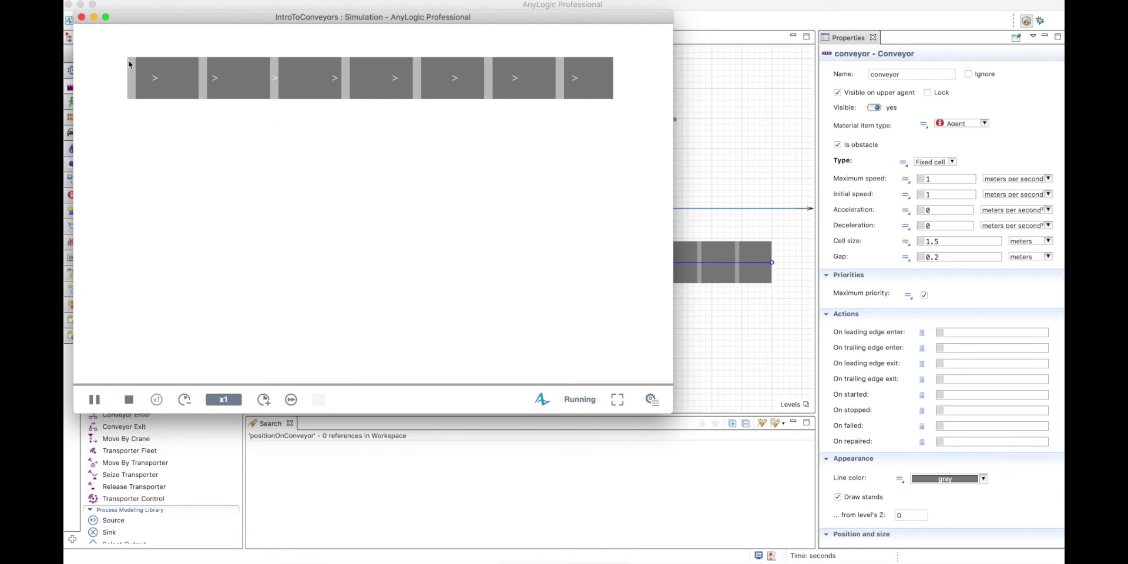
left_click(82, 17)
Step: Replace the conveyor's Gap value and commit the edit
double_click(945, 259)
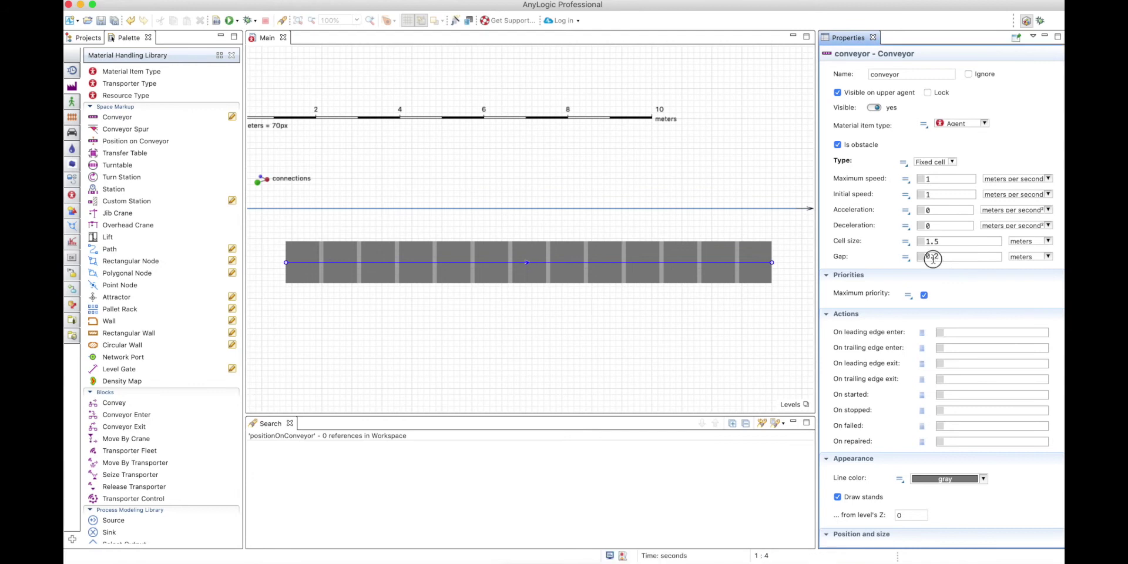
type("0")
left_click(239, 34)
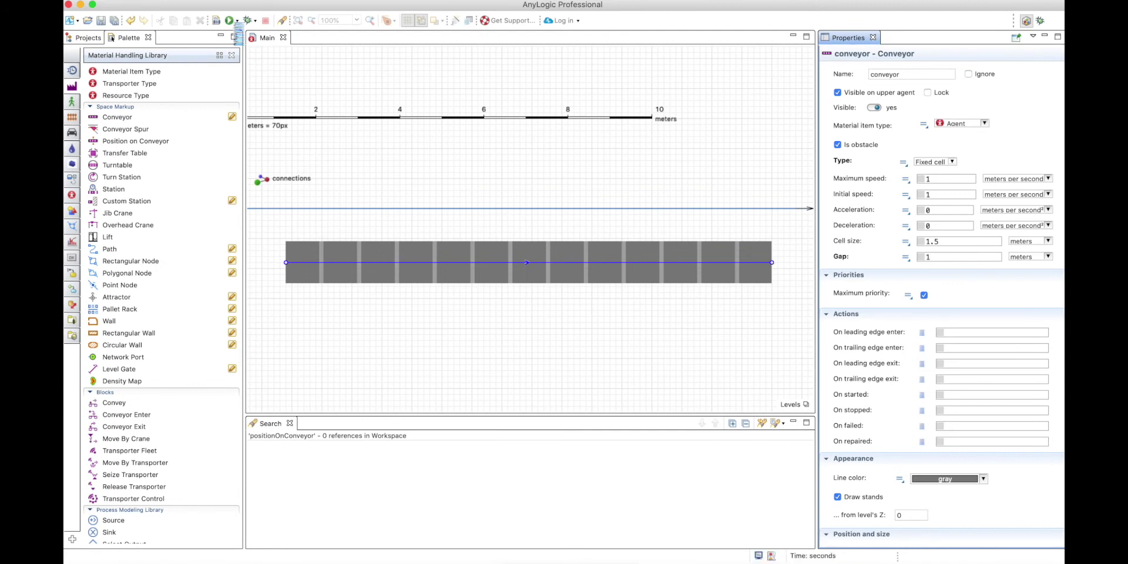
Step: Build and run the model to test the fixed-cell conveyor with the new gap
left_click(358, 277)
key("F5")
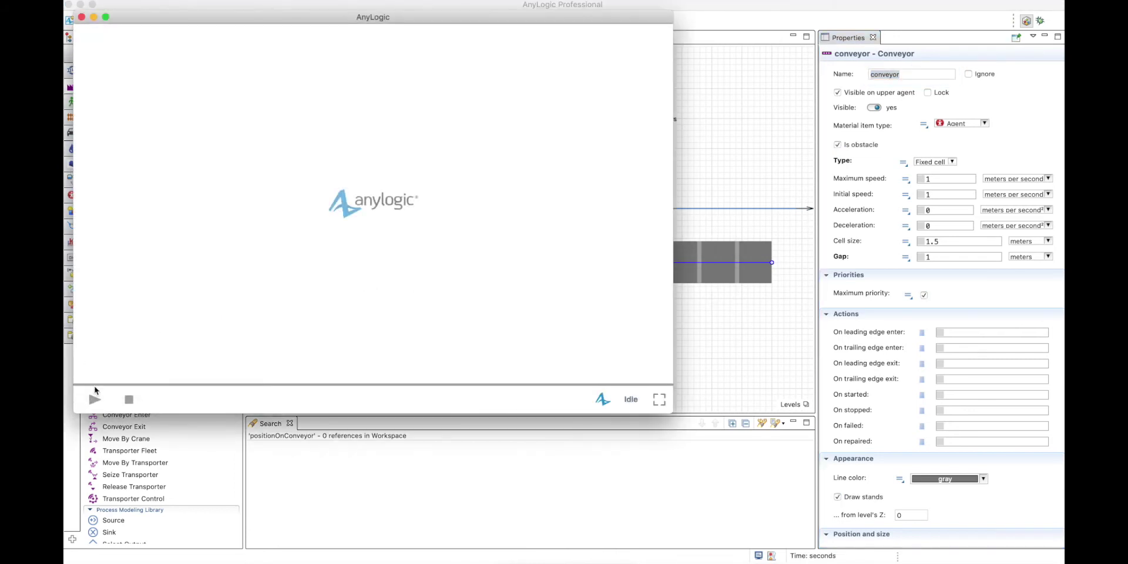
left_click(94, 400)
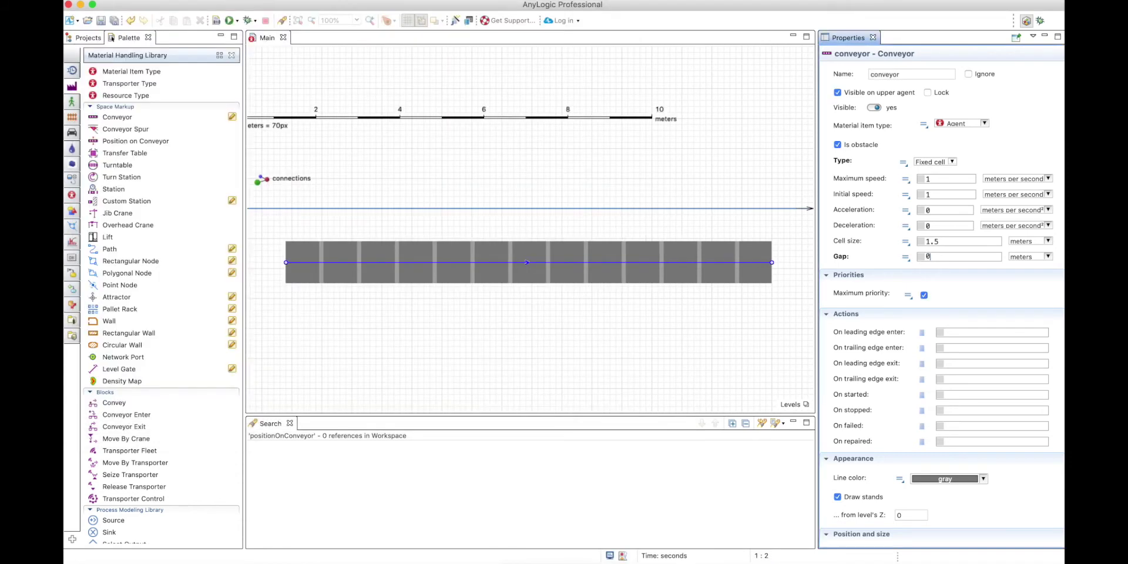
left_click(954, 163)
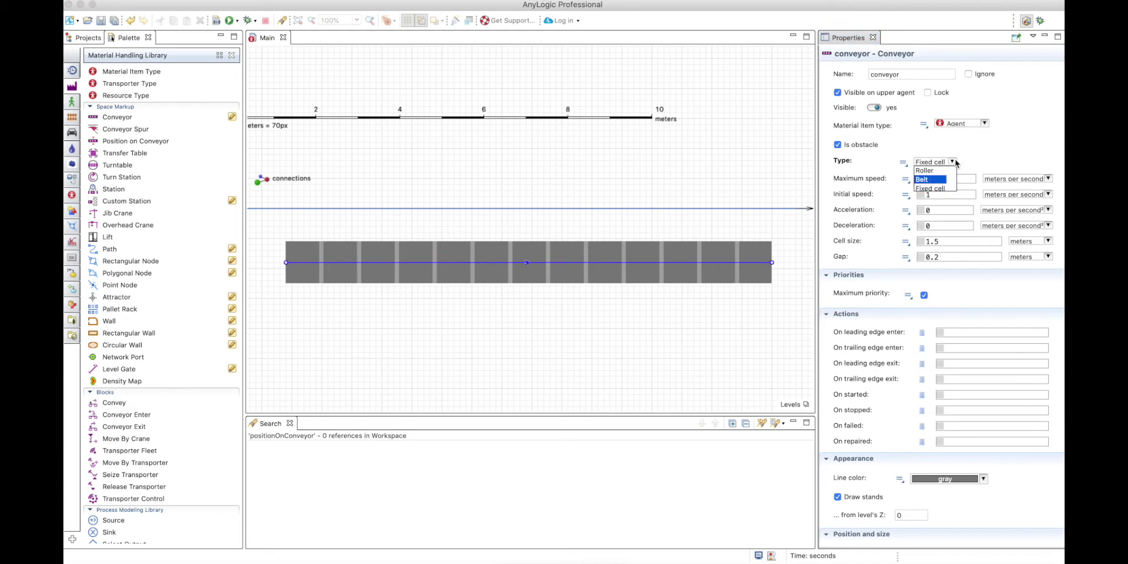
Step: Try the Belt type, then make the conveyor Roller and select its 0.2 m gap
left_click(956, 163)
left_click(952, 162)
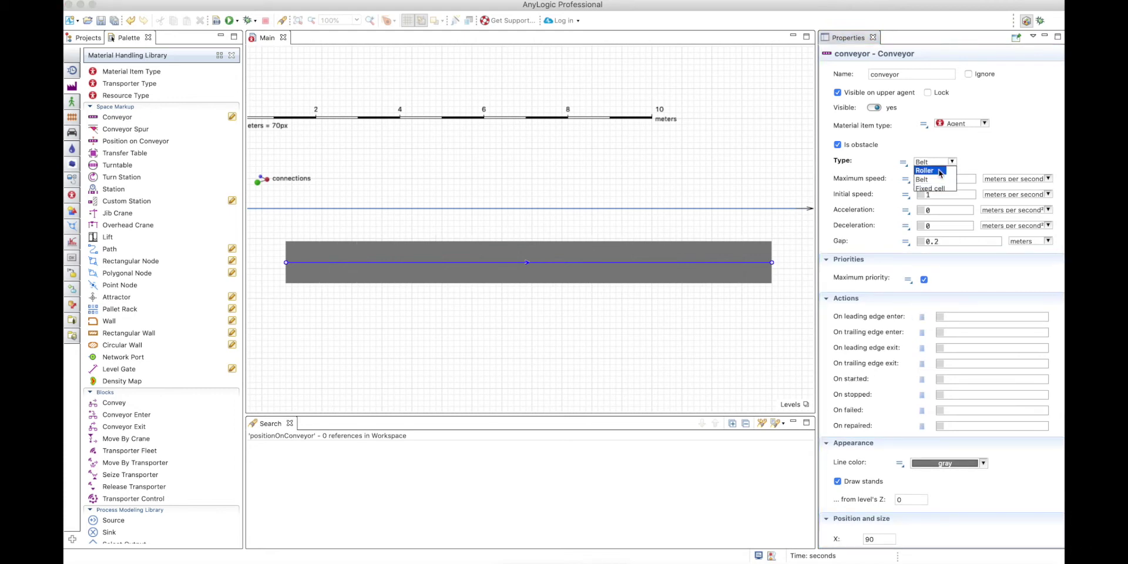
left_click(934, 170)
left_click(951, 239)
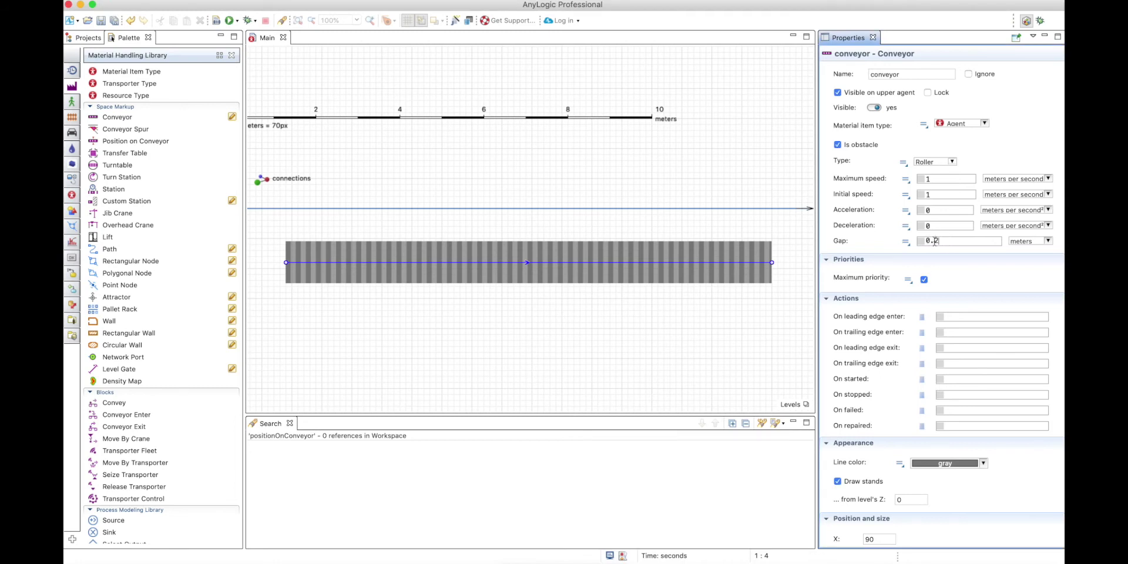
left_click_drag(948, 242, 916, 242)
left_click(937, 147)
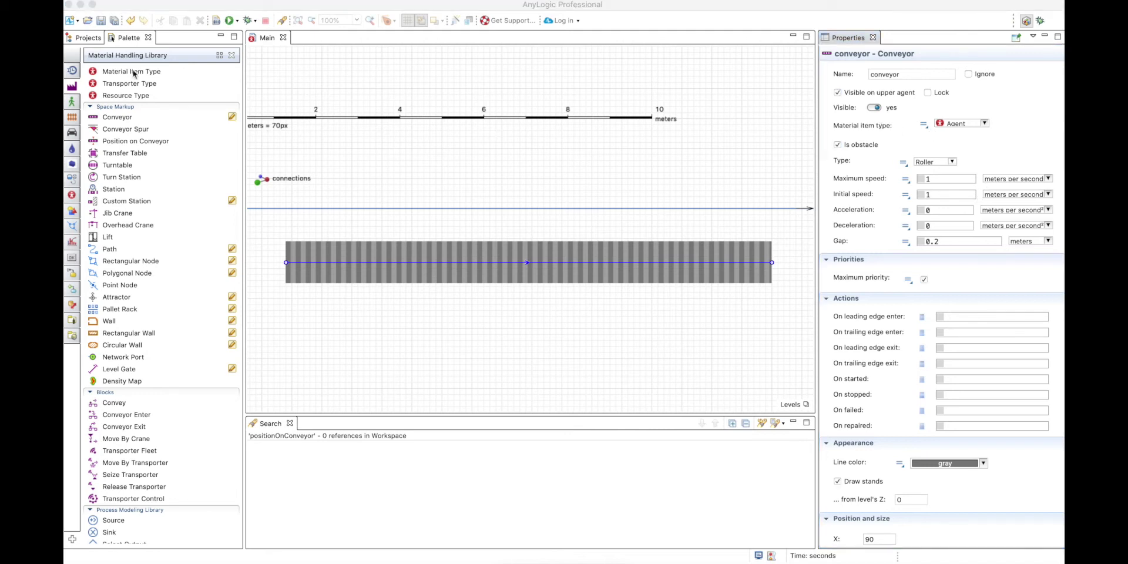
Step: Add a Material Item Type named Box, accepting the default 1×1×1 m box animation
left_click(112, 72)
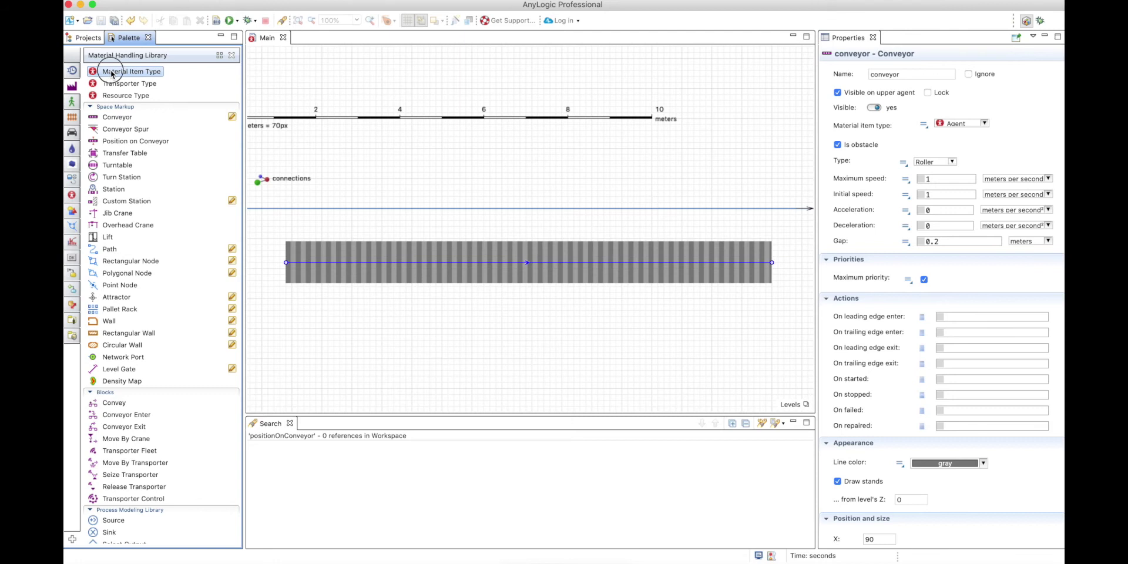
left_click_drag(112, 71, 464, 152)
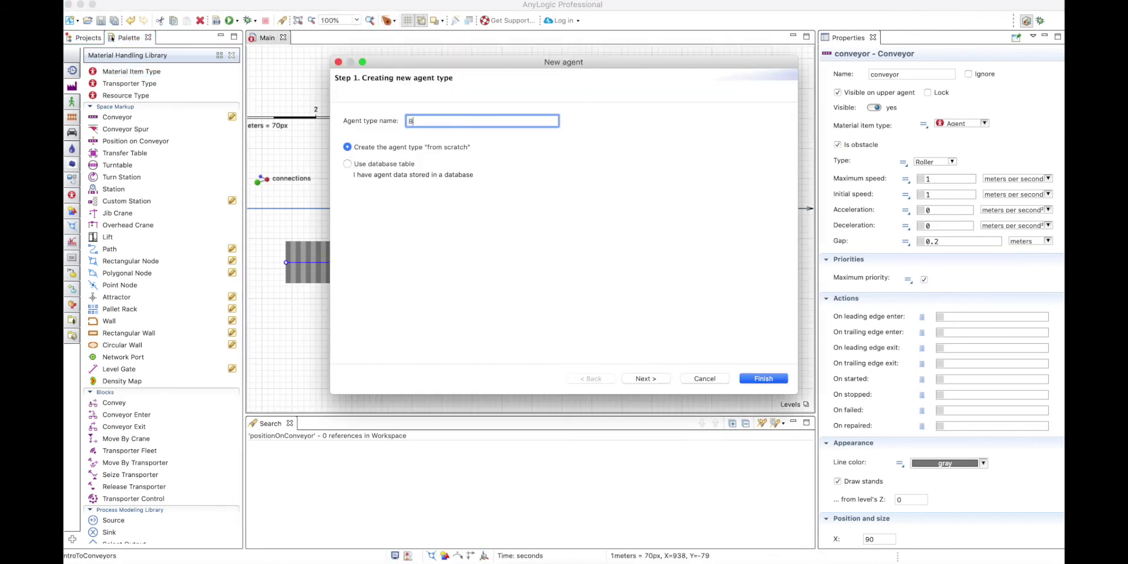
left_click(646, 379)
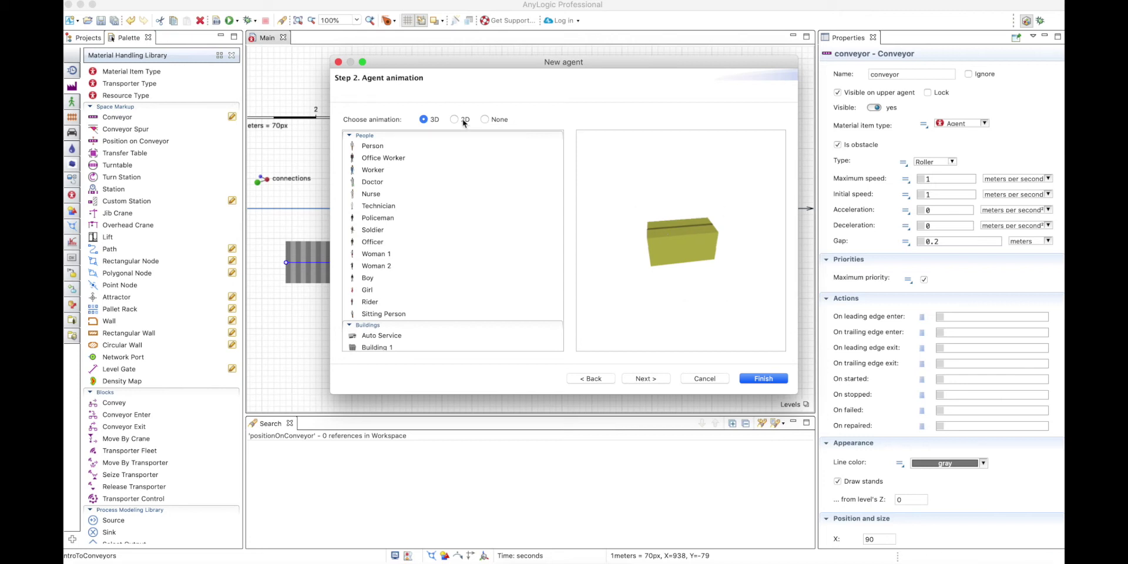
left_click(661, 378)
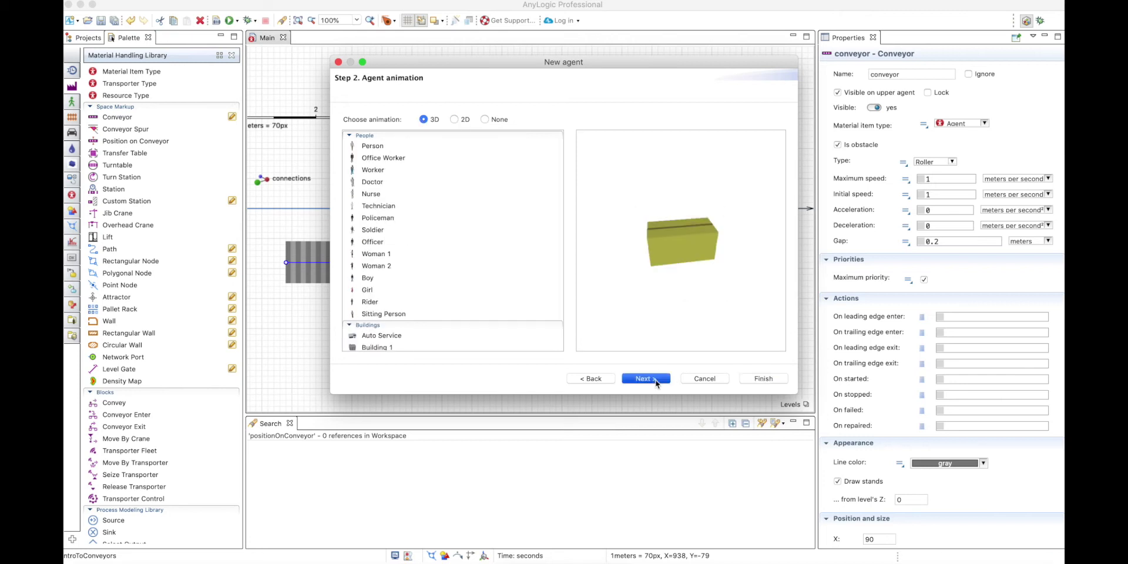
left_click(749, 381)
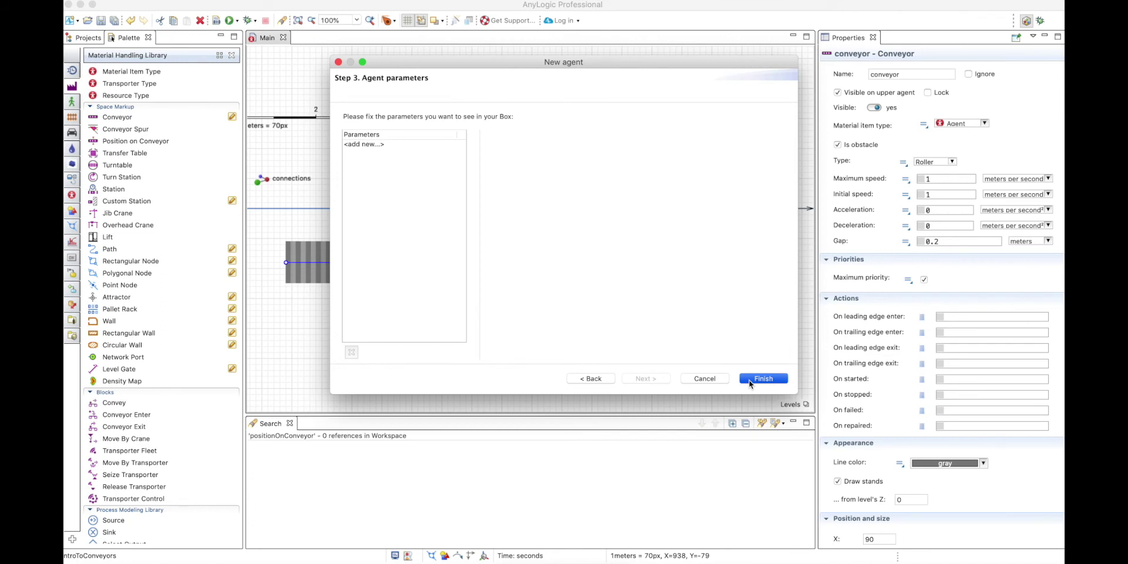
left_click(750, 380)
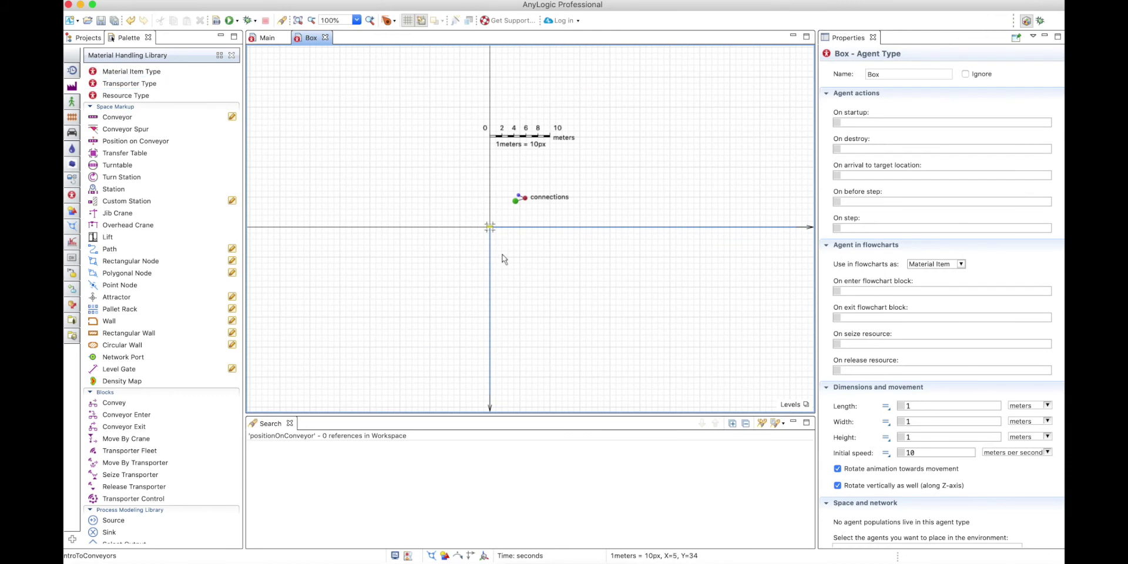
Step: Zoom the Box drawing to 500% and bring the yellow box at the origin into view
left_click(356, 20)
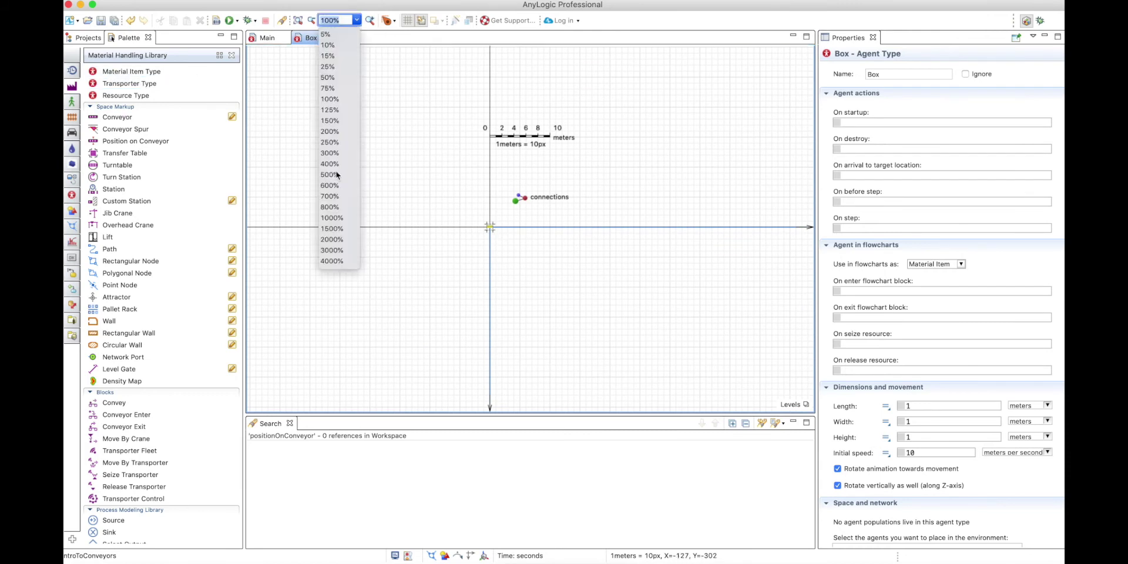
left_click(332, 178)
scroll(487, 292, "left", 6)
scroll(487, 292, "up", 1)
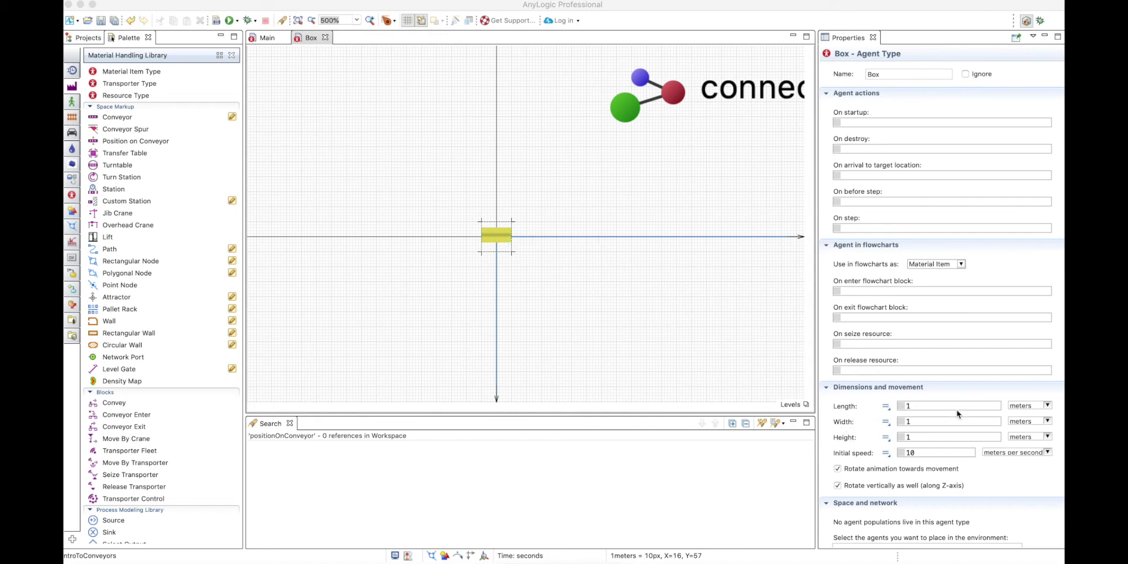
left_click(921, 420)
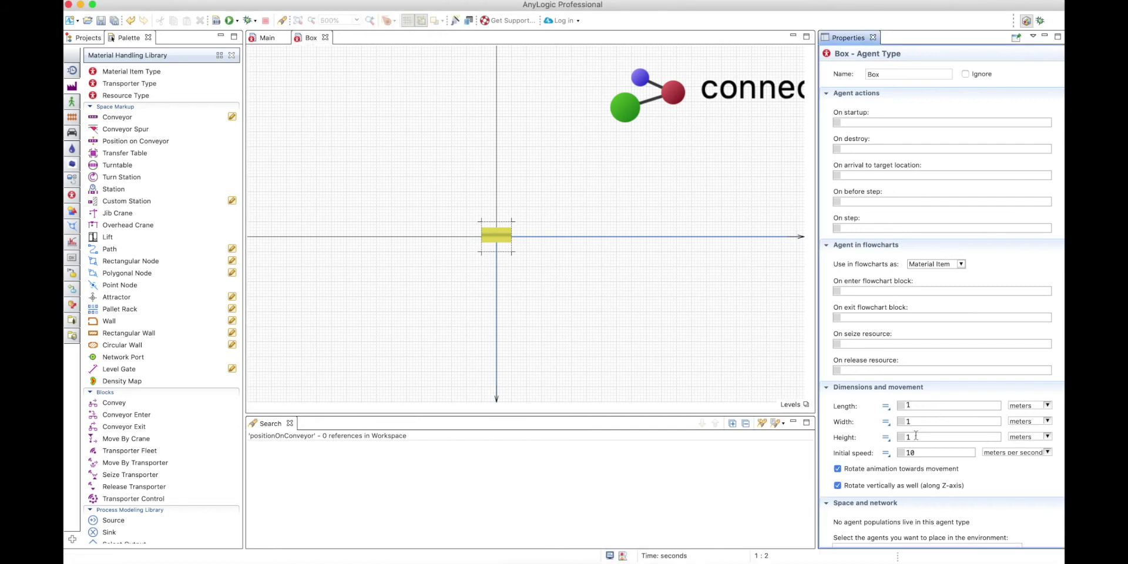
left_click(916, 409)
type("0")
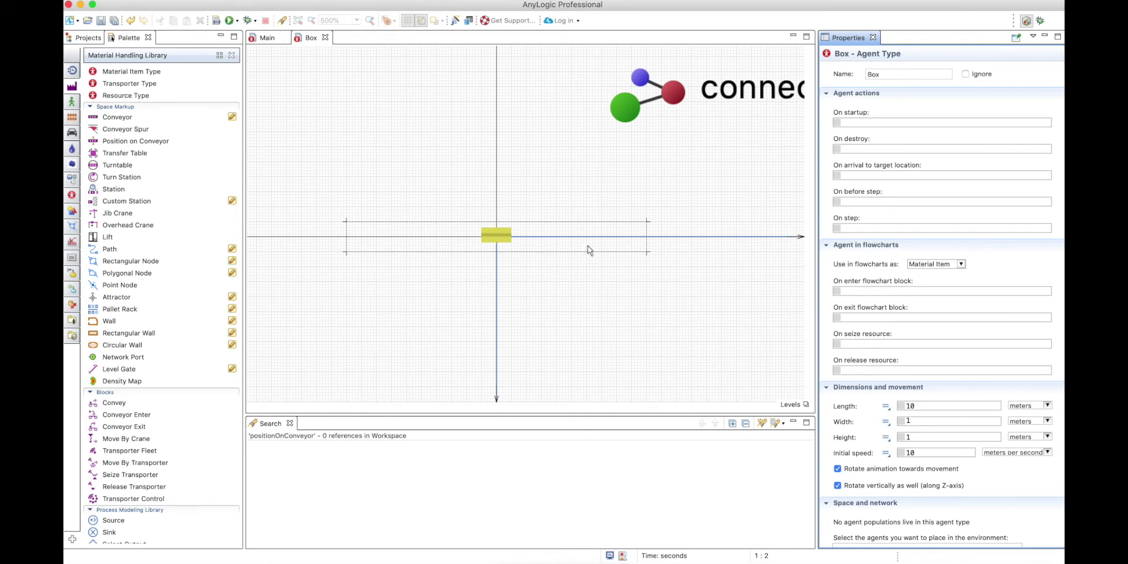
left_click(922, 405)
key("BackSpace")
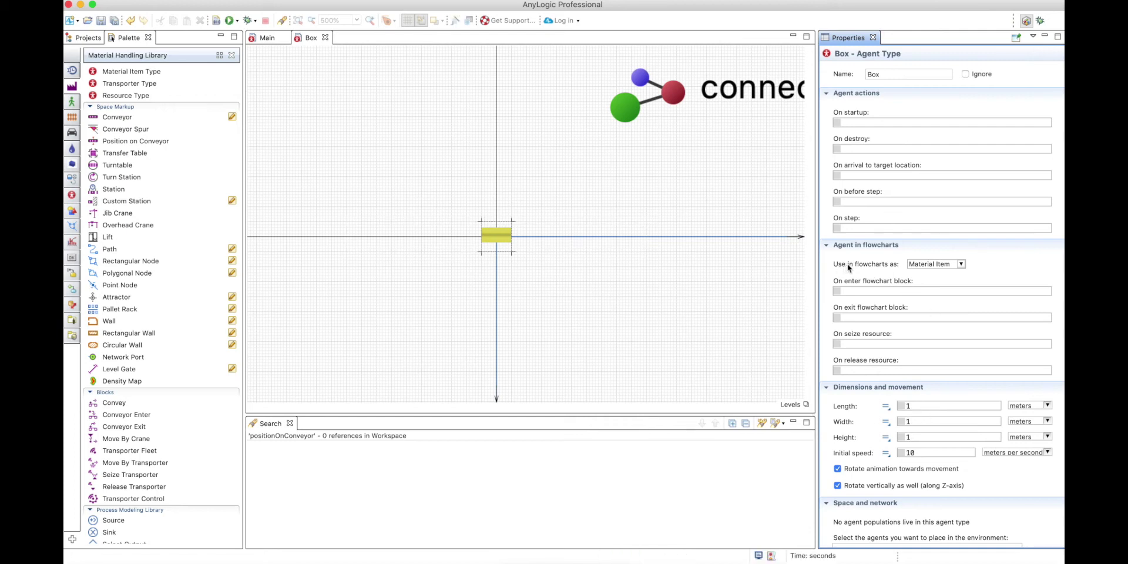
left_click(933, 263)
left_click(925, 274)
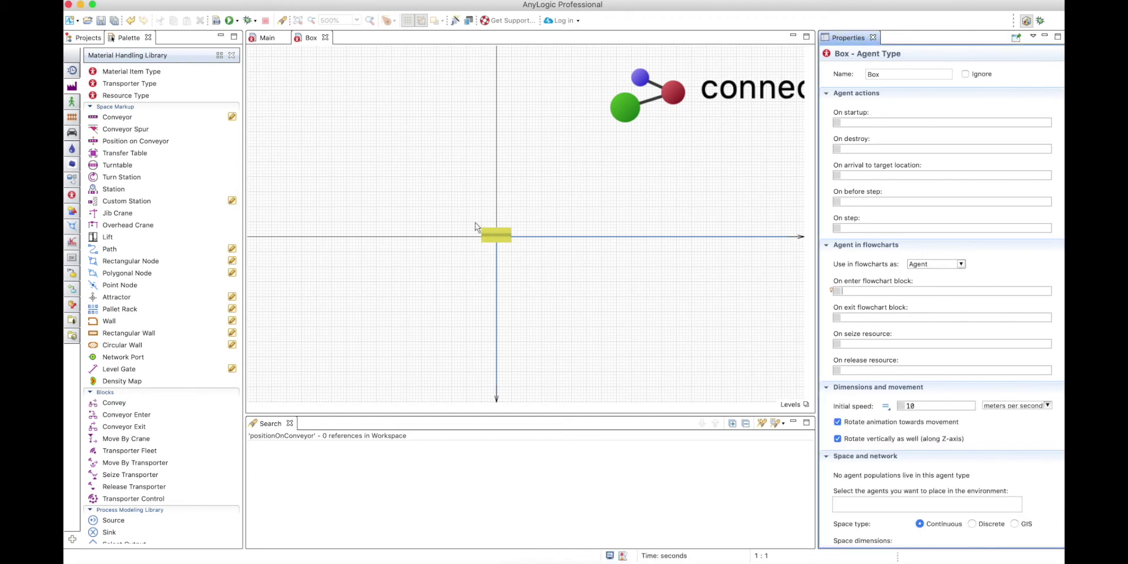
left_click(933, 264)
left_click(944, 277)
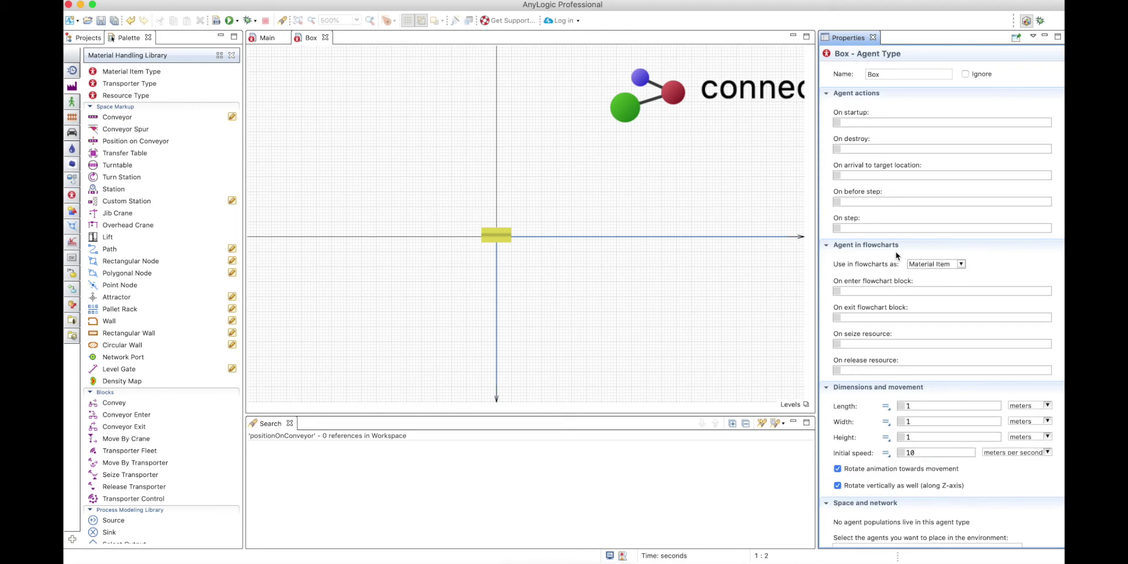
left_click(266, 36)
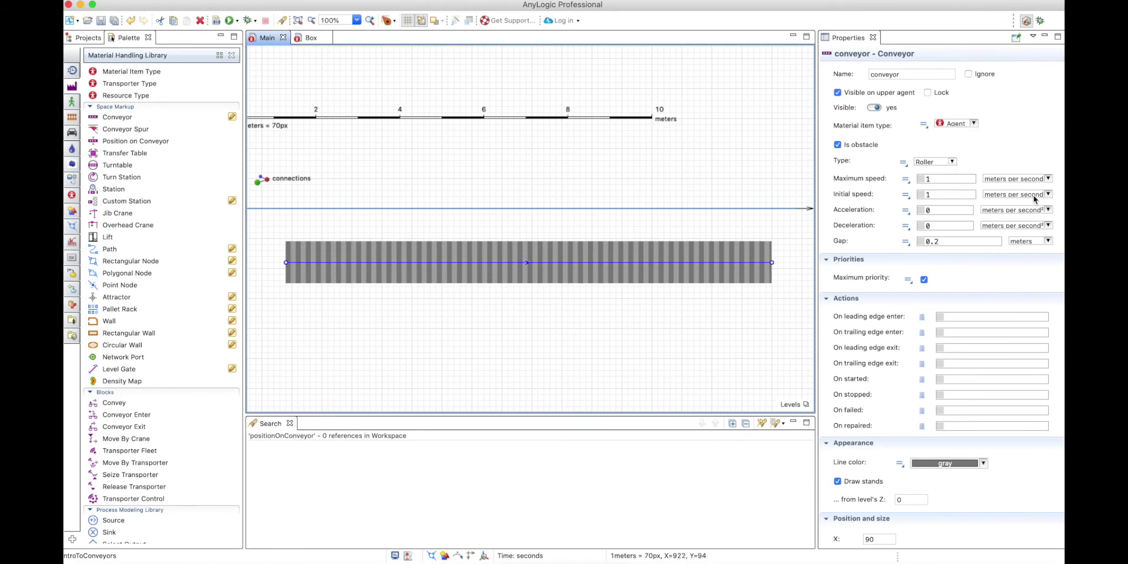
Step: Change the roller conveyor's Material item type from Agent to Box
left_click(976, 125)
key("Down")
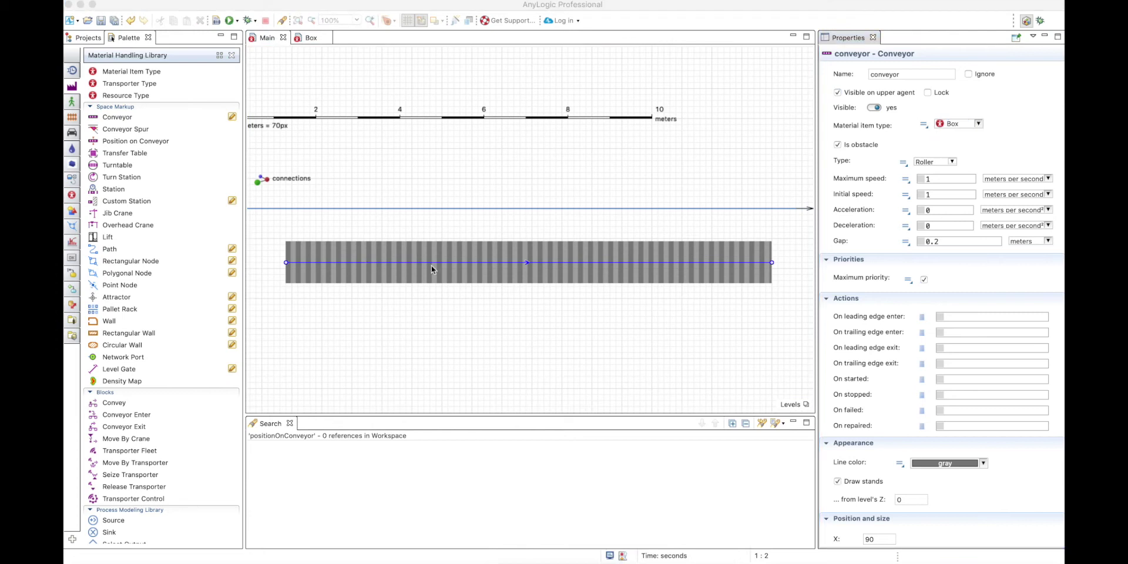
scroll(156, 264, "down", 6)
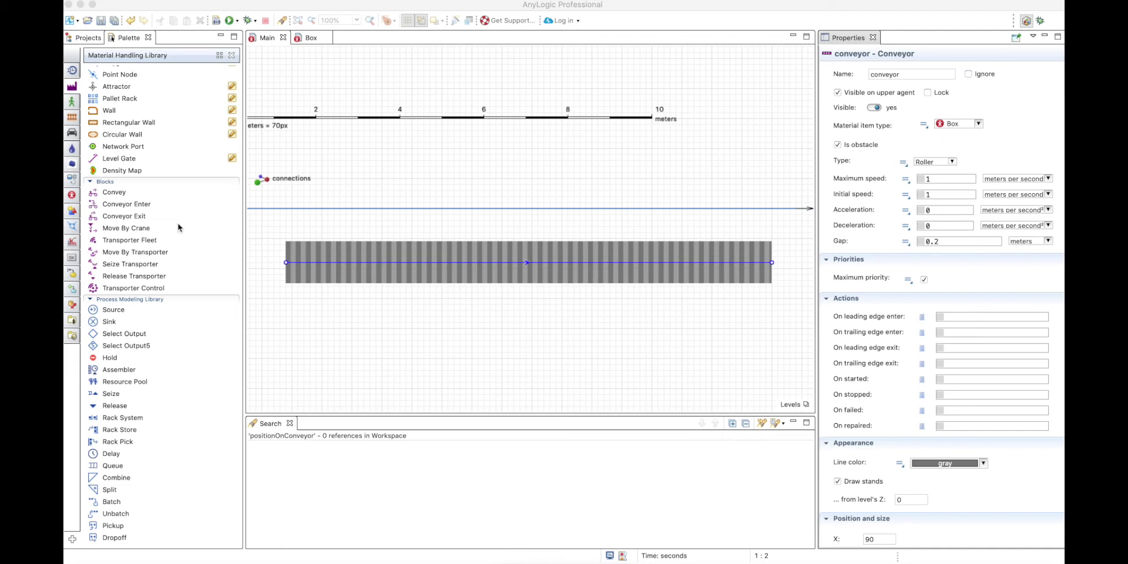
Step: Place a Source block below the conveyor that generates Box agents
left_click(109, 313)
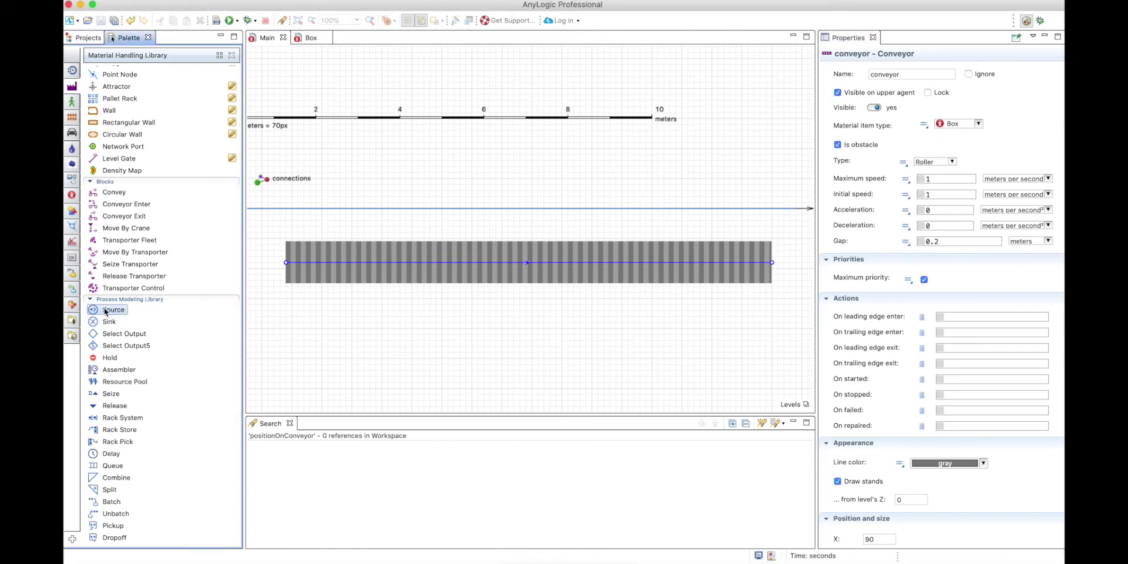
left_click_drag(109, 313, 291, 347)
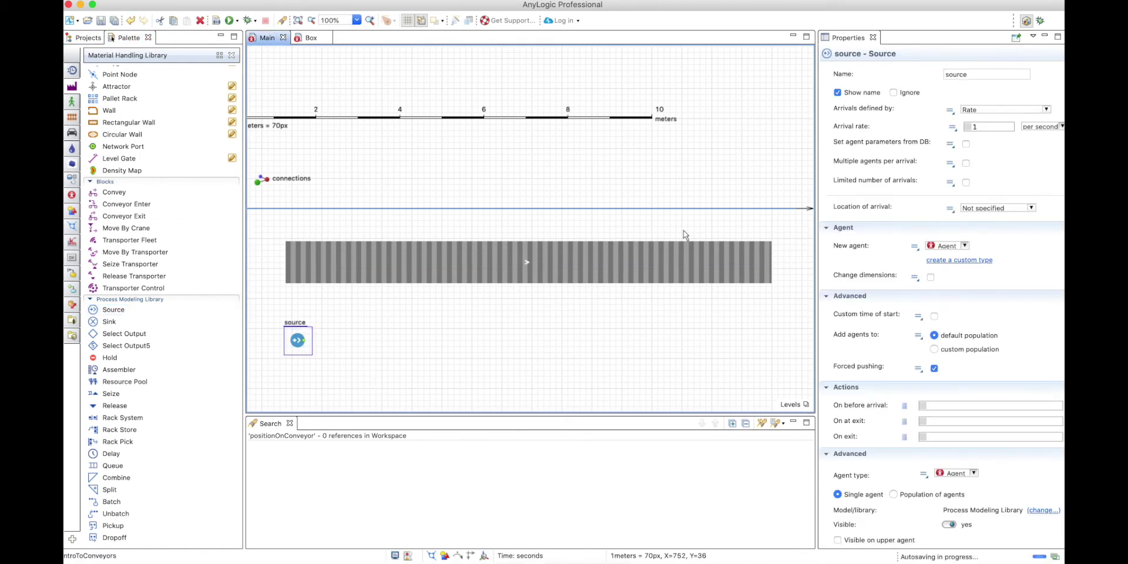
left_click(963, 247)
left_click(948, 259)
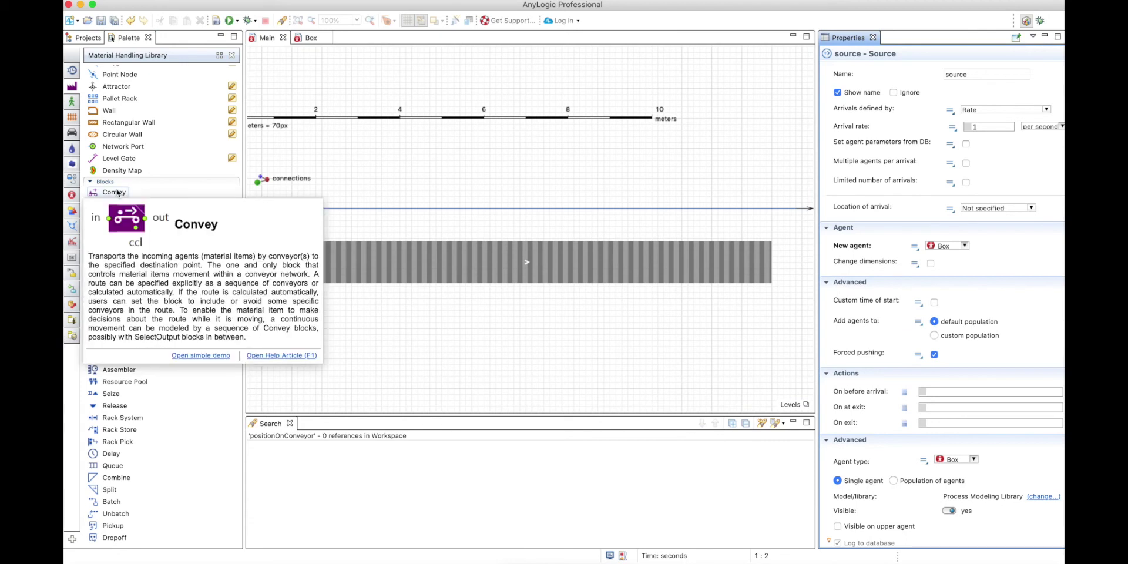
Step: Add a Convey block after the source and select it for configuration
left_click_drag(119, 194, 394, 344)
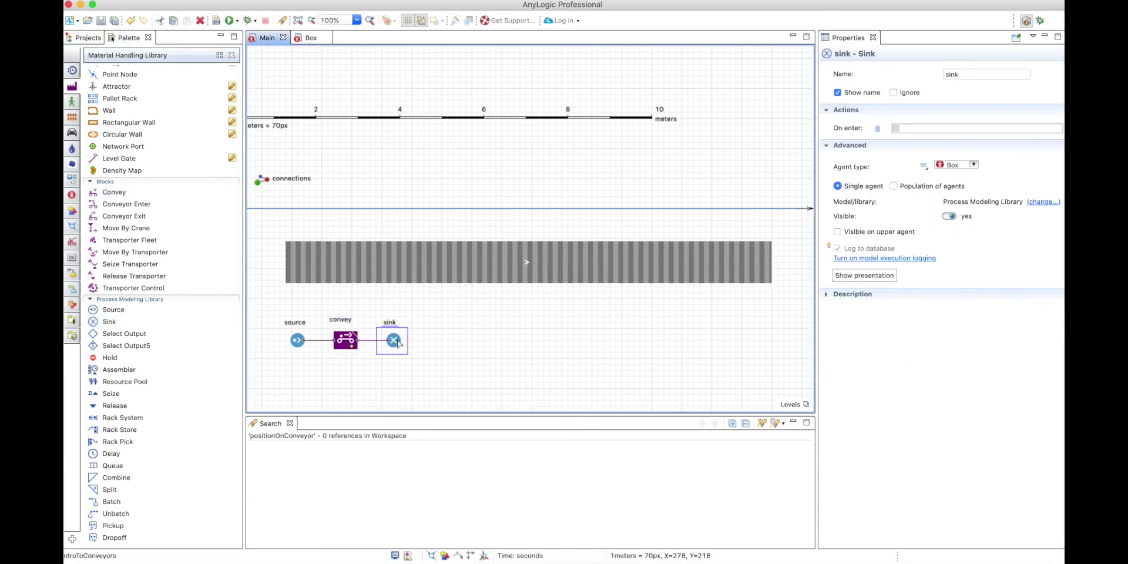
left_click(298, 340)
left_click(348, 342)
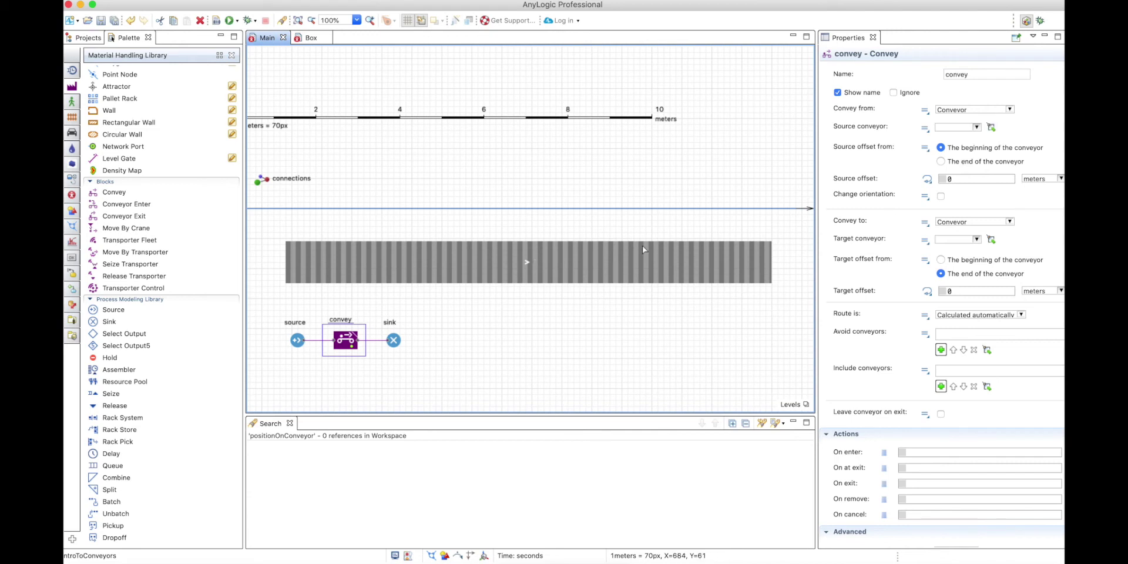
left_click(991, 127)
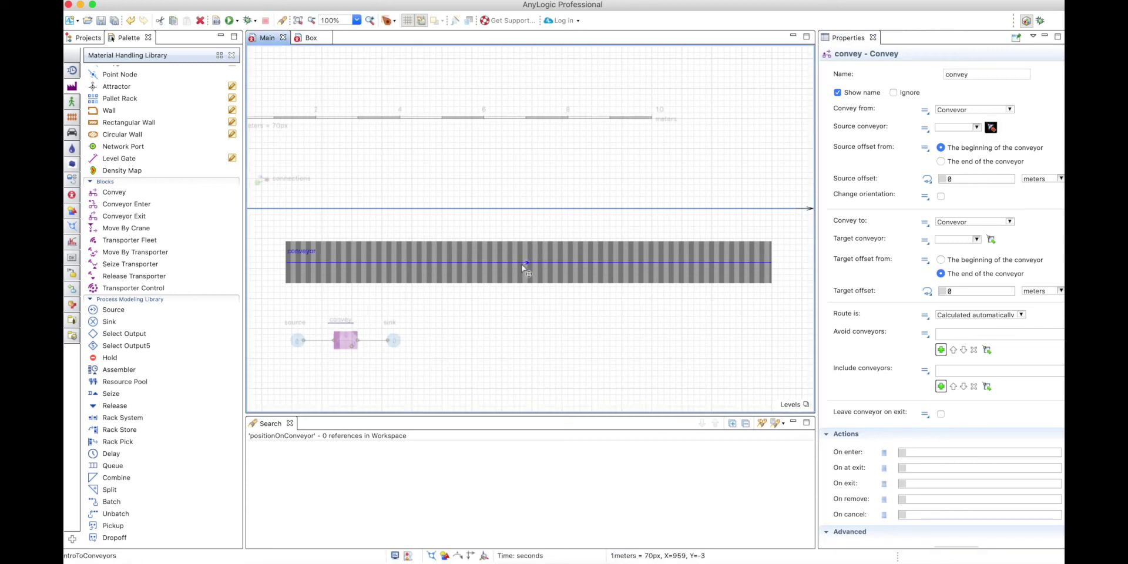
Step: Set 'conveyor' as convey's source and target, delivering to its end with target offset 0
left_click(525, 269)
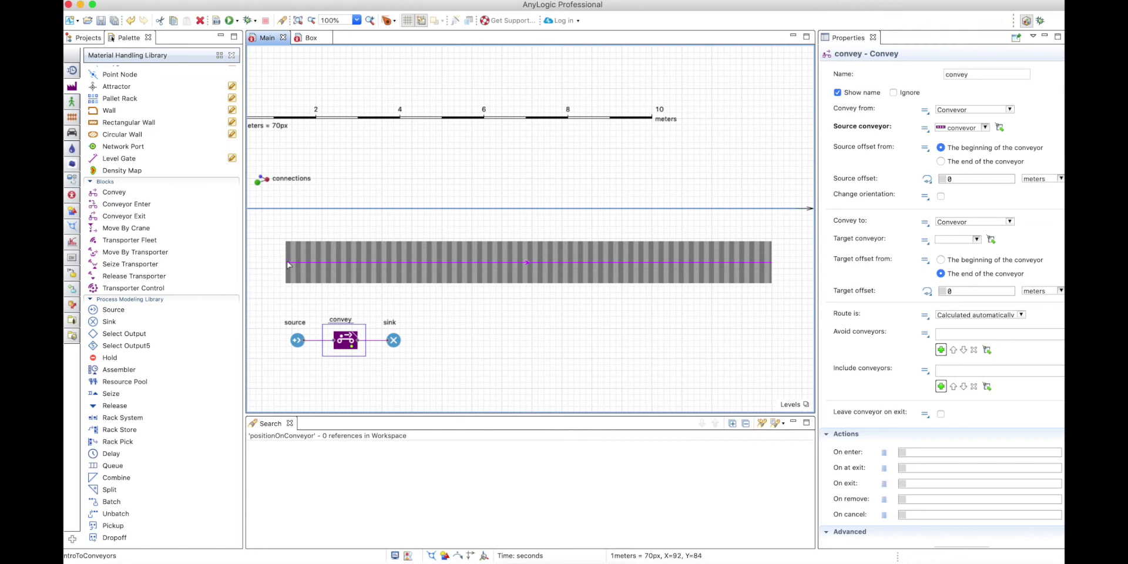
left_click(973, 180)
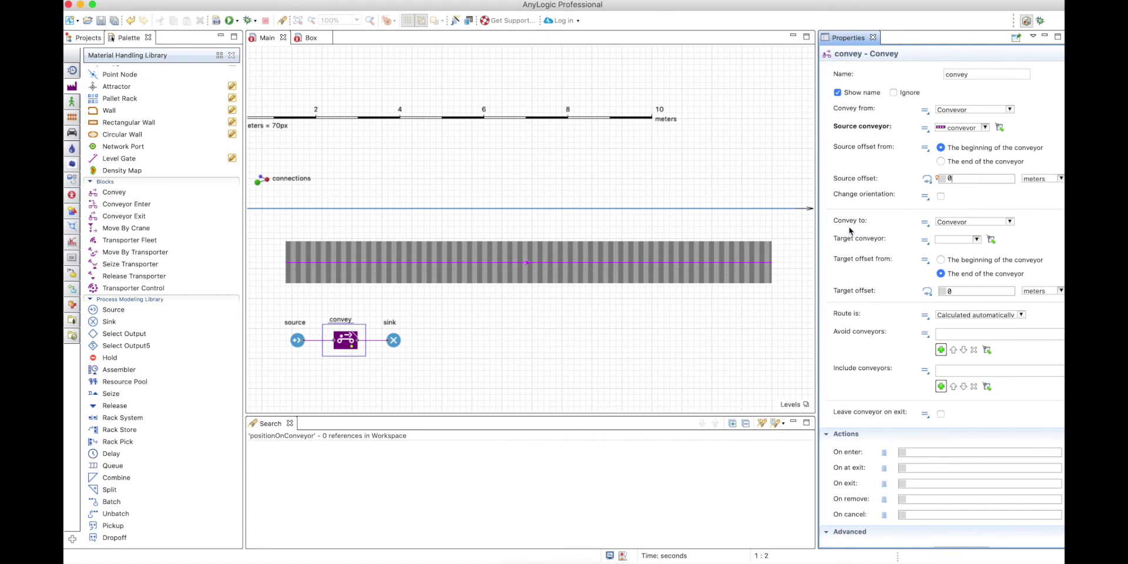
mouse_move(847, 225)
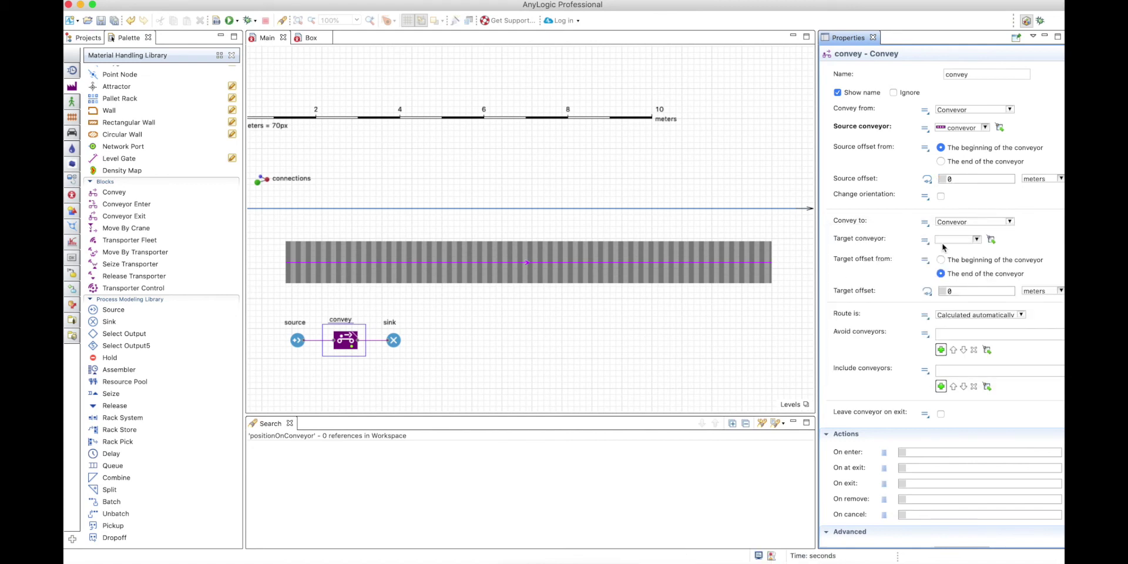
left_click(976, 240)
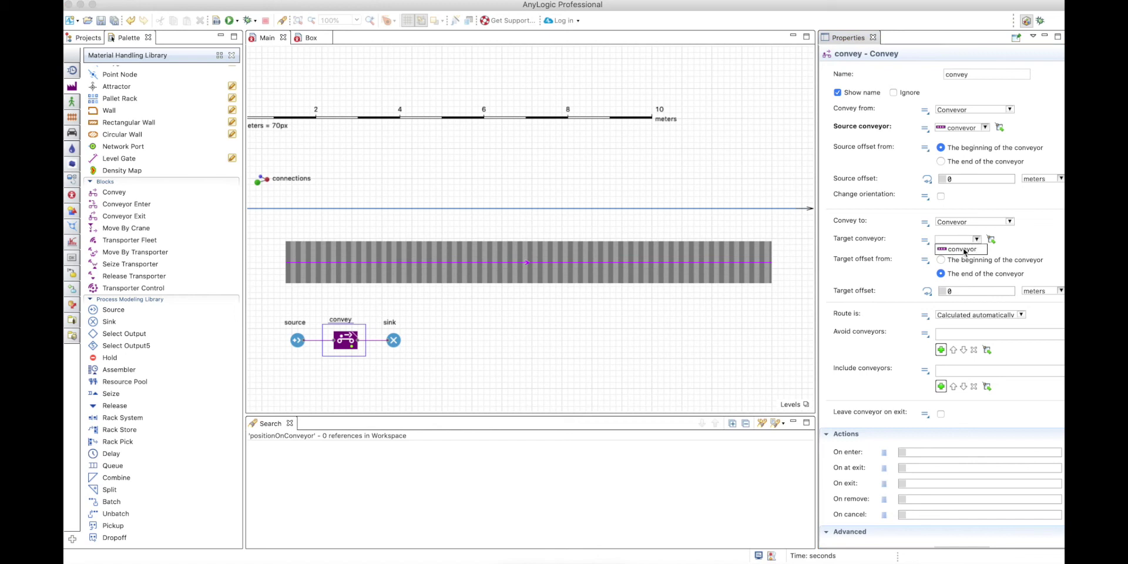
key("Return")
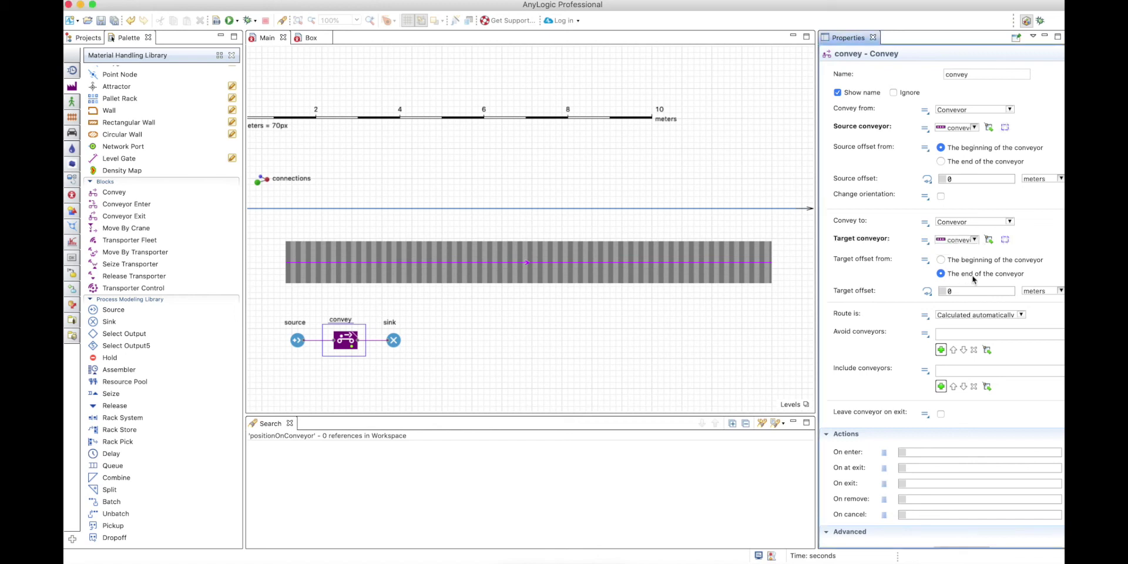
left_click(939, 292)
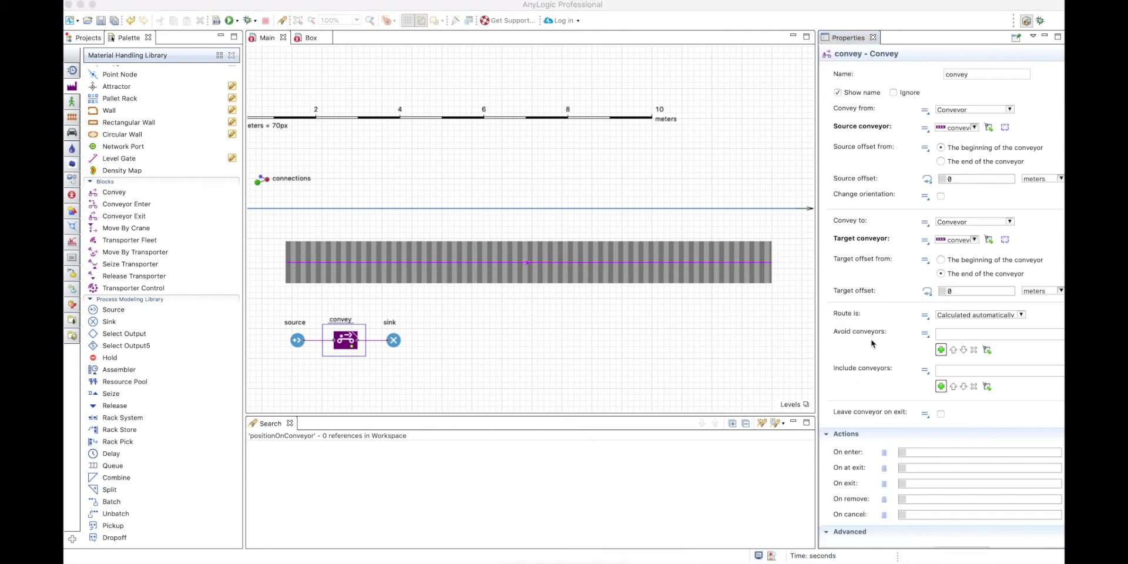
left_click(230, 25)
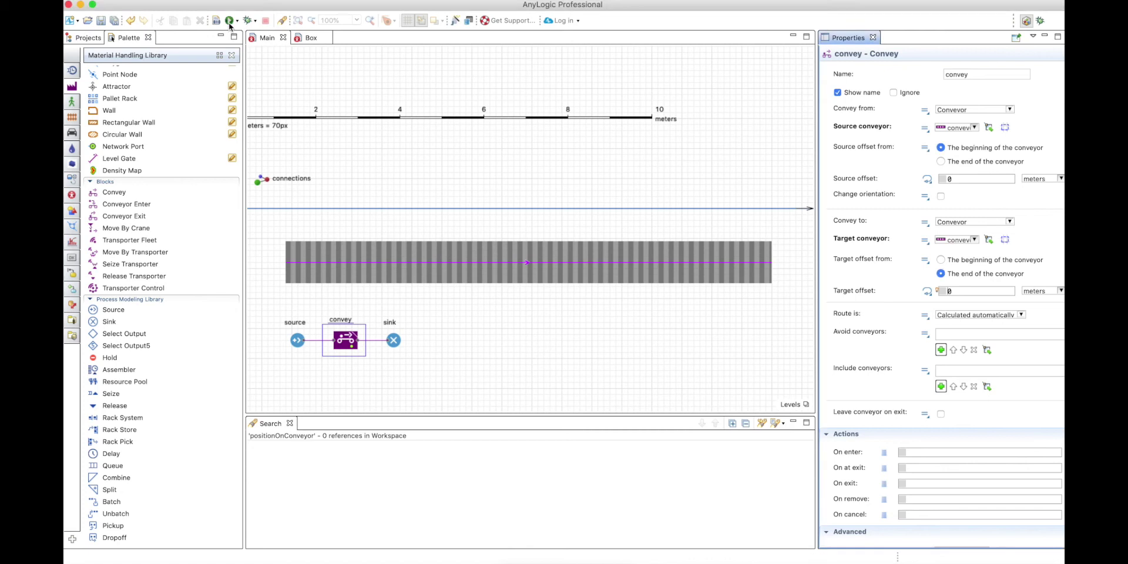
left_click(230, 25)
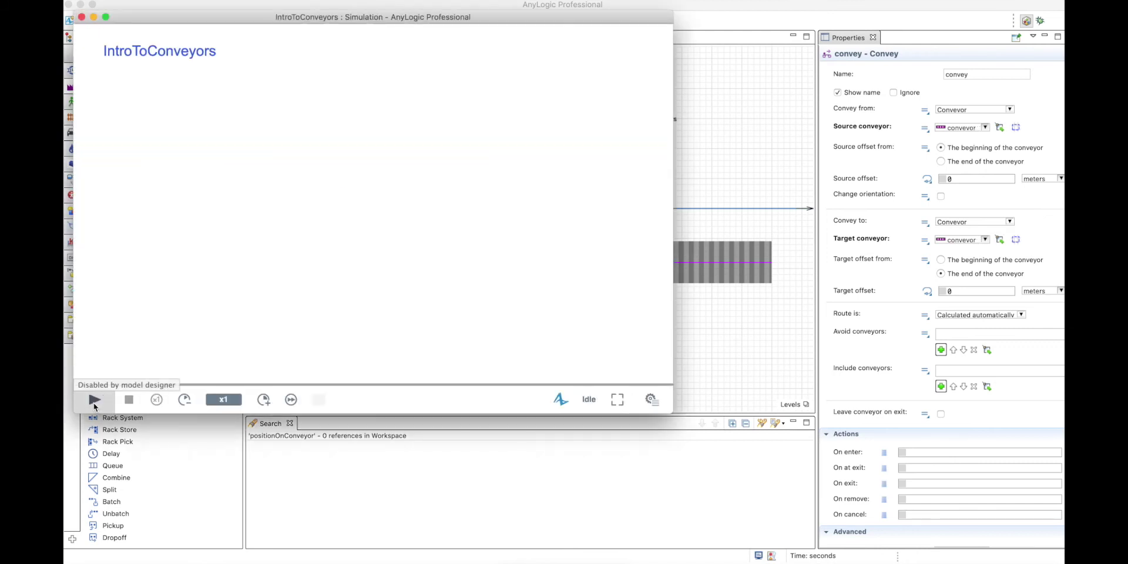
left_click(94, 399)
left_click(263, 400)
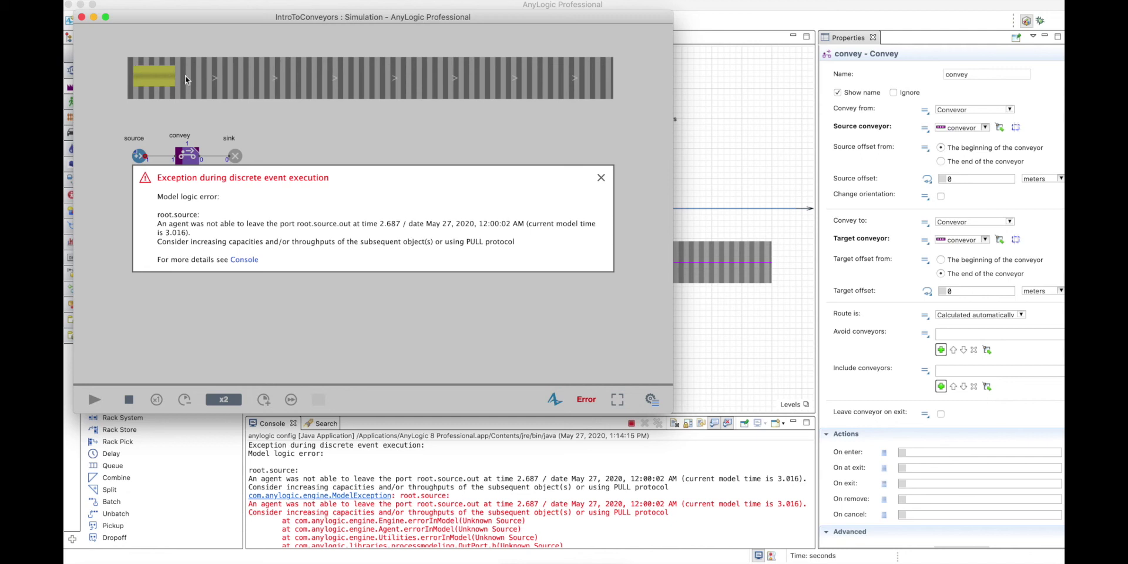
key("super+w")
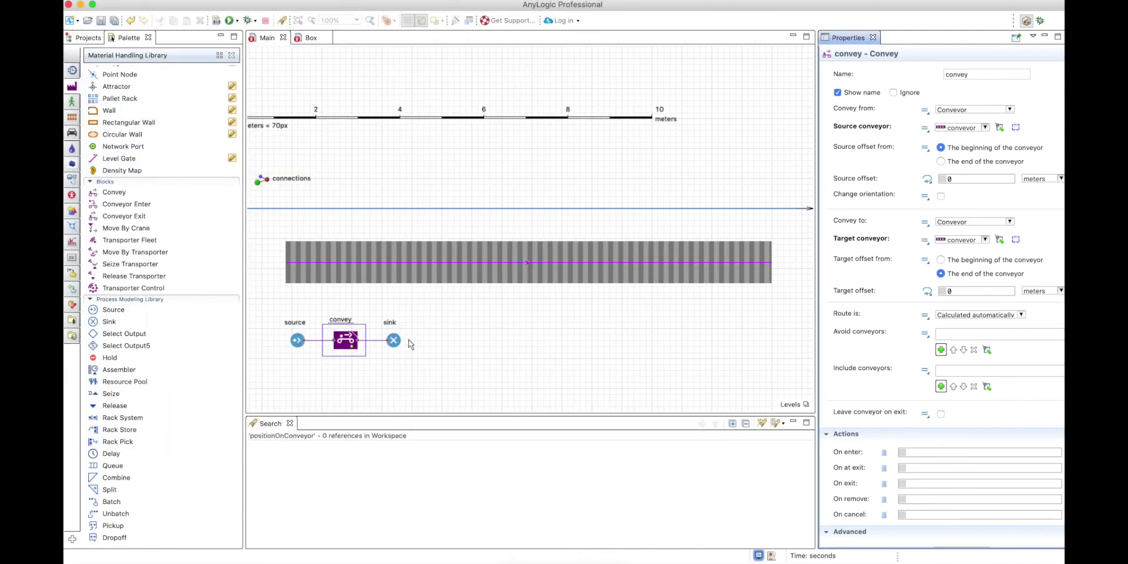
left_click_drag(314, 310, 399, 349)
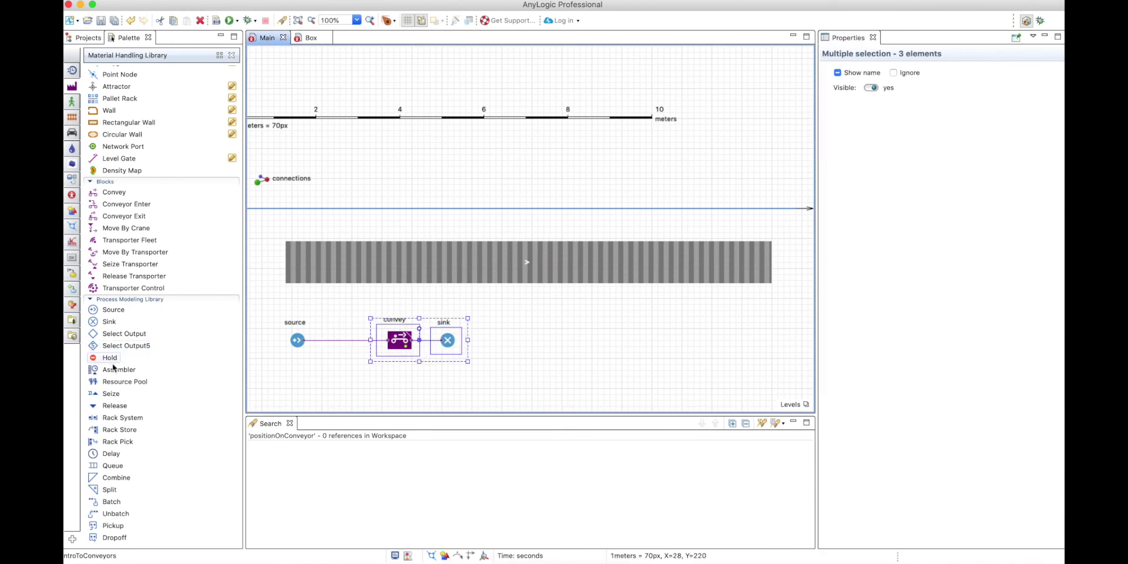
Step: Insert a Queue block between source and convey and give it maximum capacity
left_click(113, 467)
left_click(339, 341)
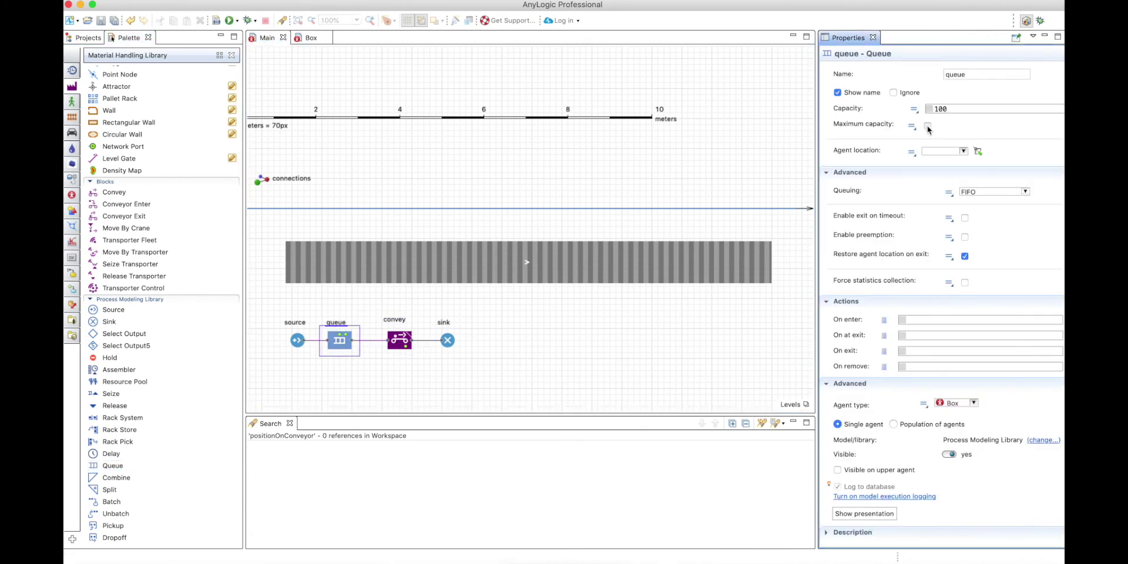
left_click(927, 127)
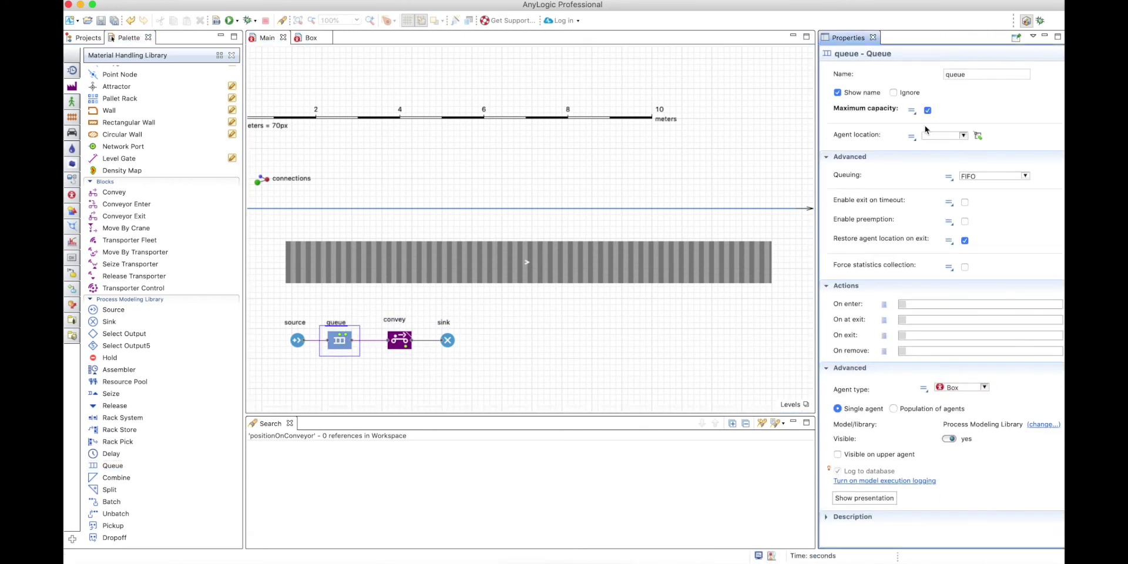
Step: Test-run the model at higher speed, pausing and resuming once, then close the run
left_click(229, 20)
left_click(262, 400)
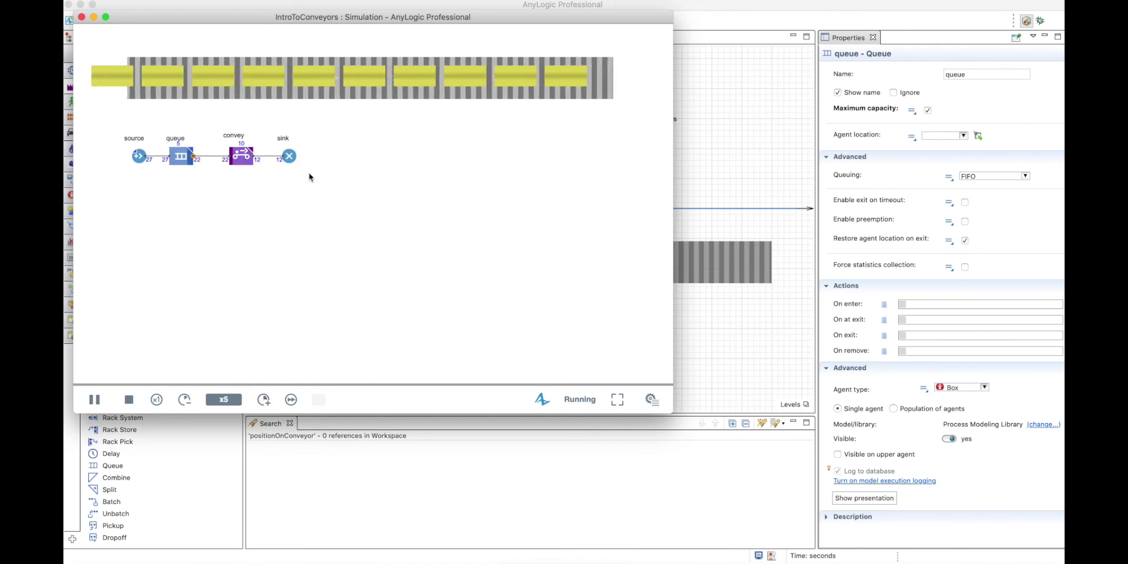
left_click(262, 400)
left_click(94, 400)
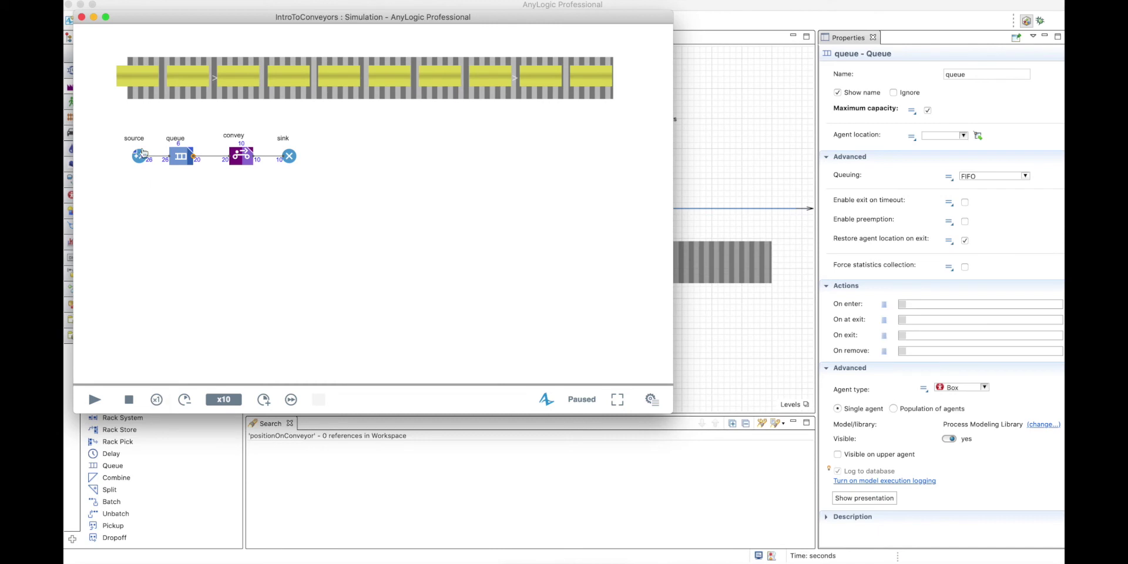
left_click(94, 400)
left_click(94, 400)
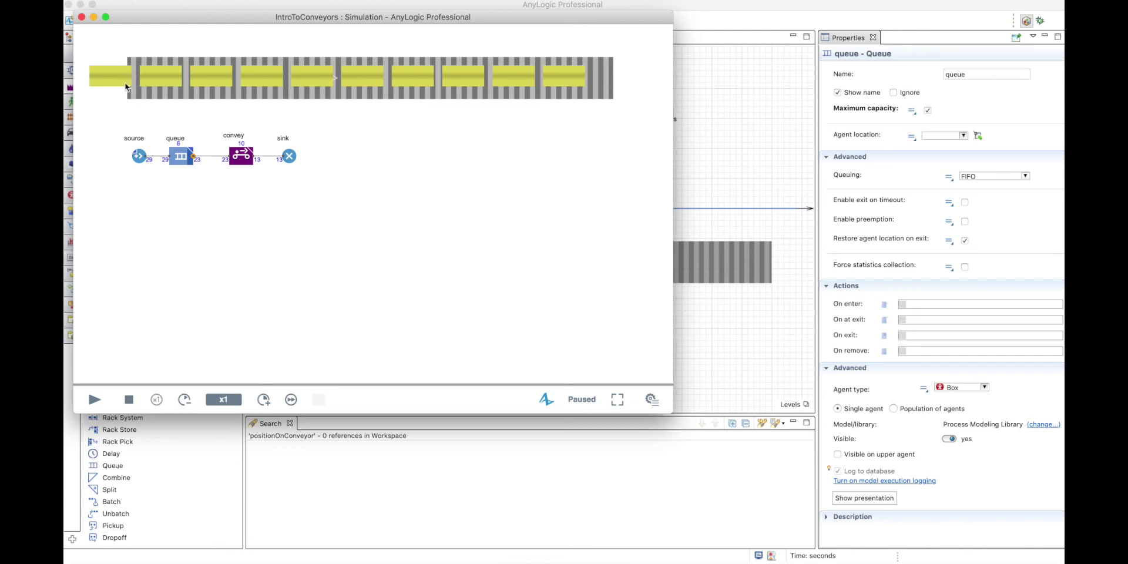
left_click(81, 17)
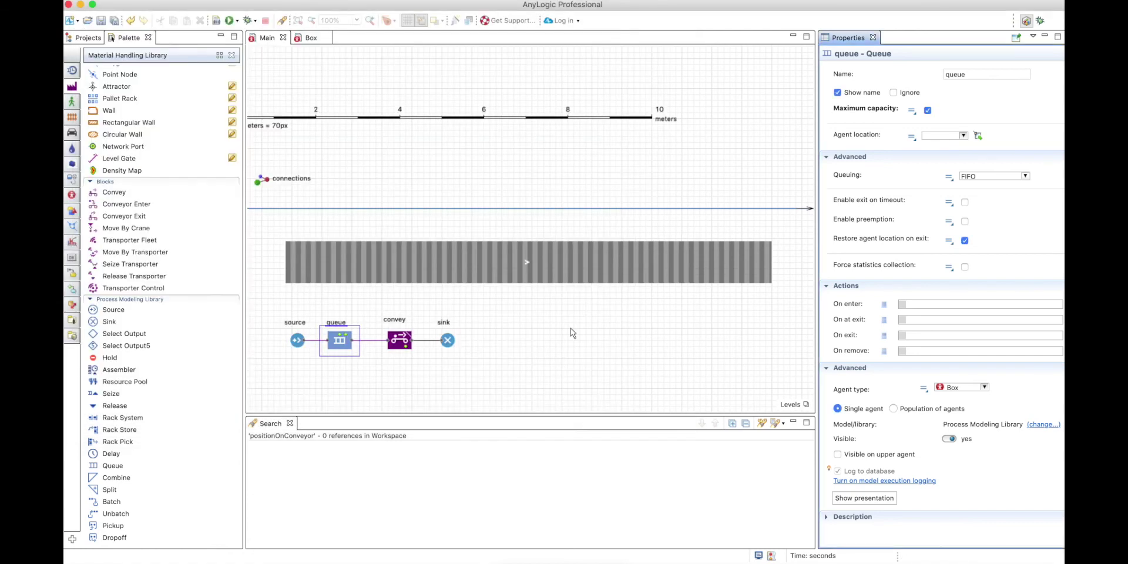
Step: Replace convey's 0 source offset with agent.getLength() using code completion
left_click(567, 282)
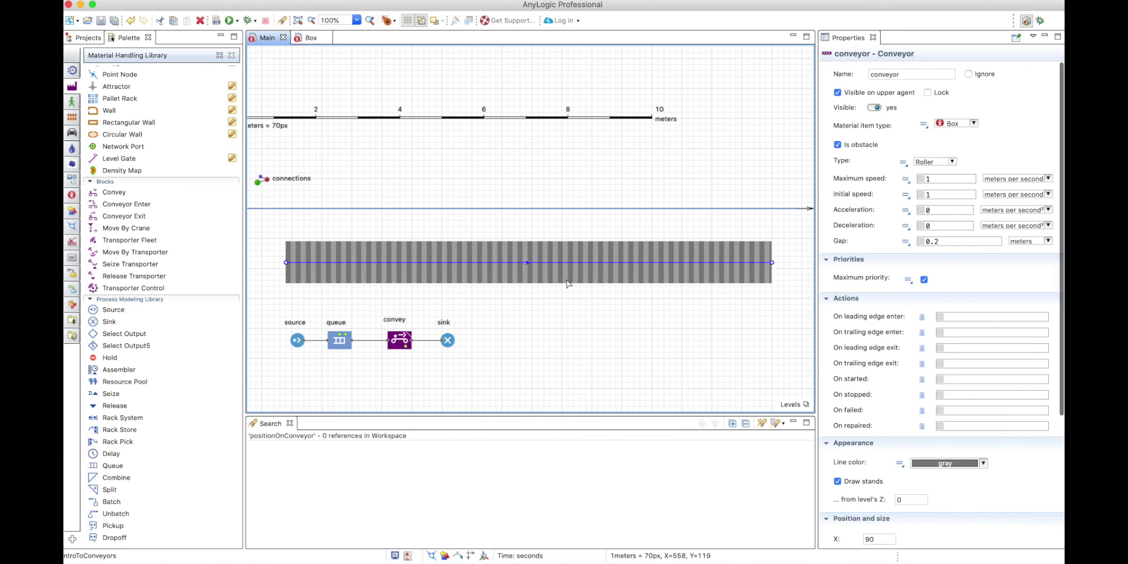
left_click(387, 350)
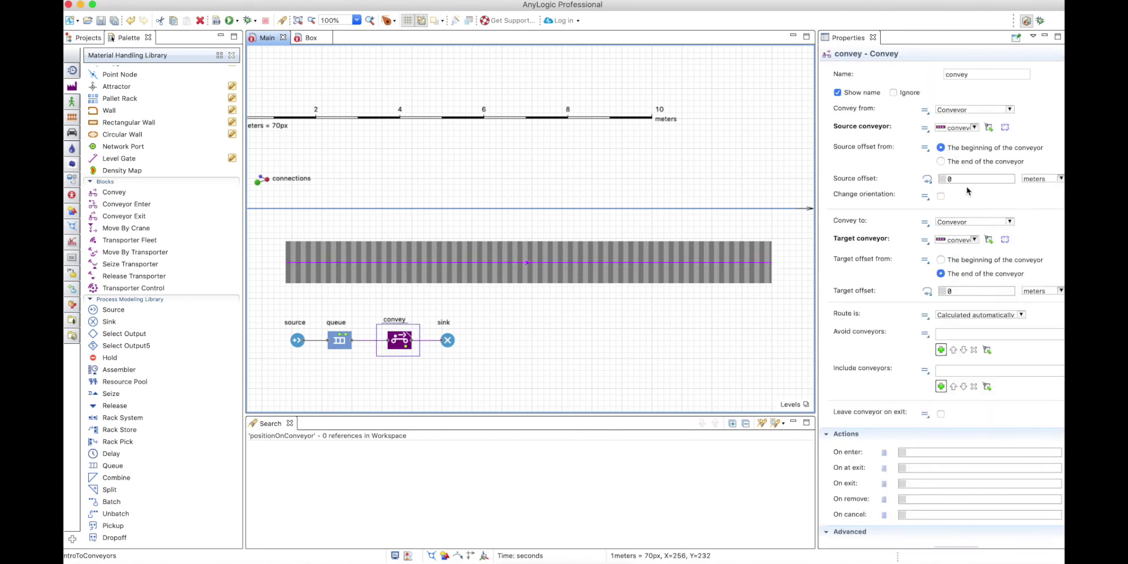
left_click(960, 179)
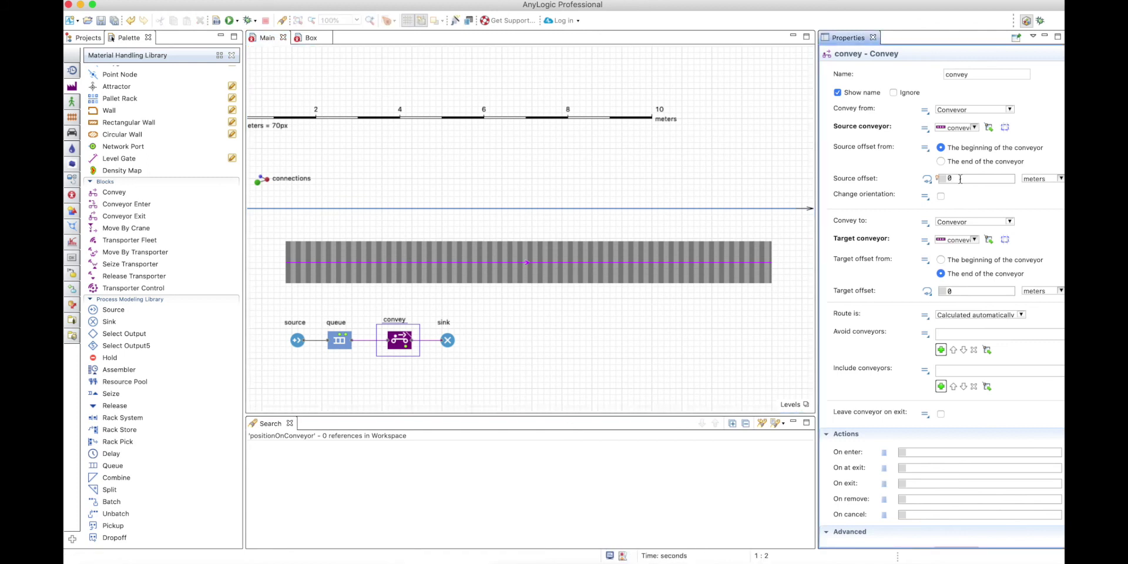
key("BackSpace")
type("agent.leng")
key("ctrl+space")
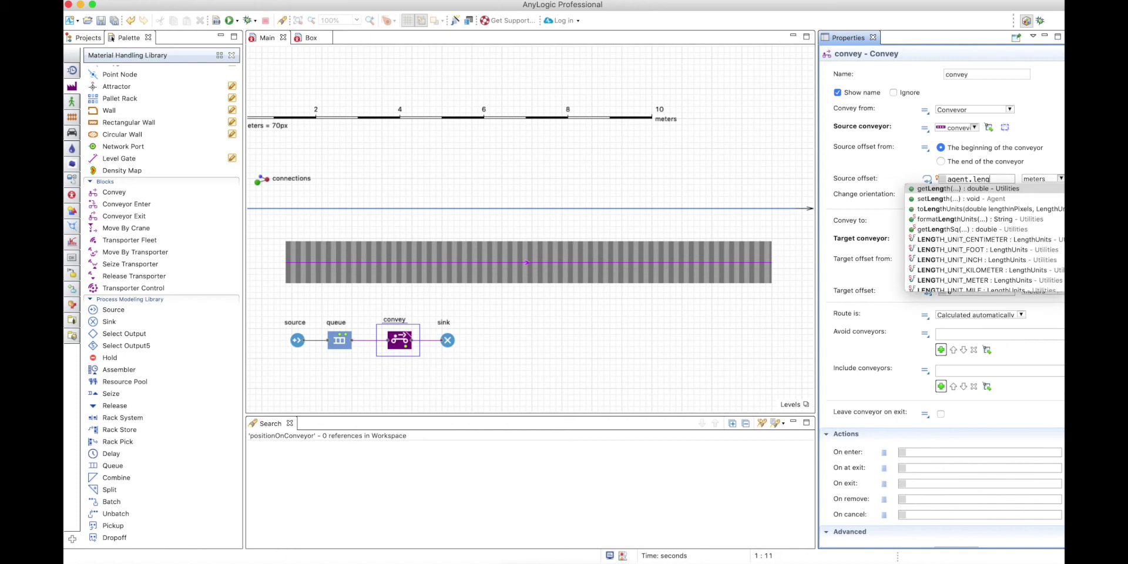
key("Return")
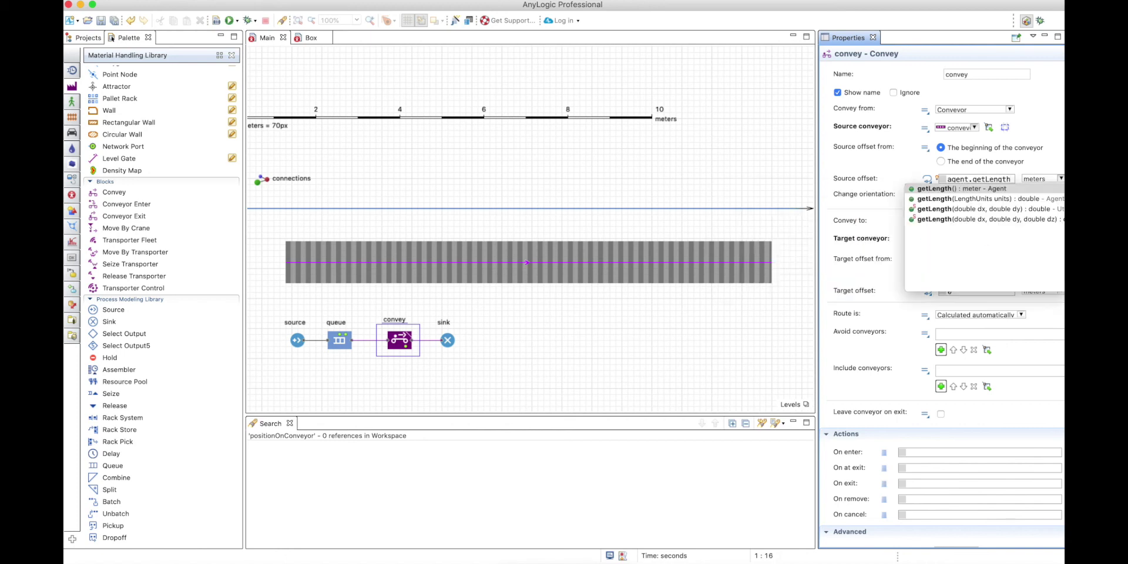
key("Return")
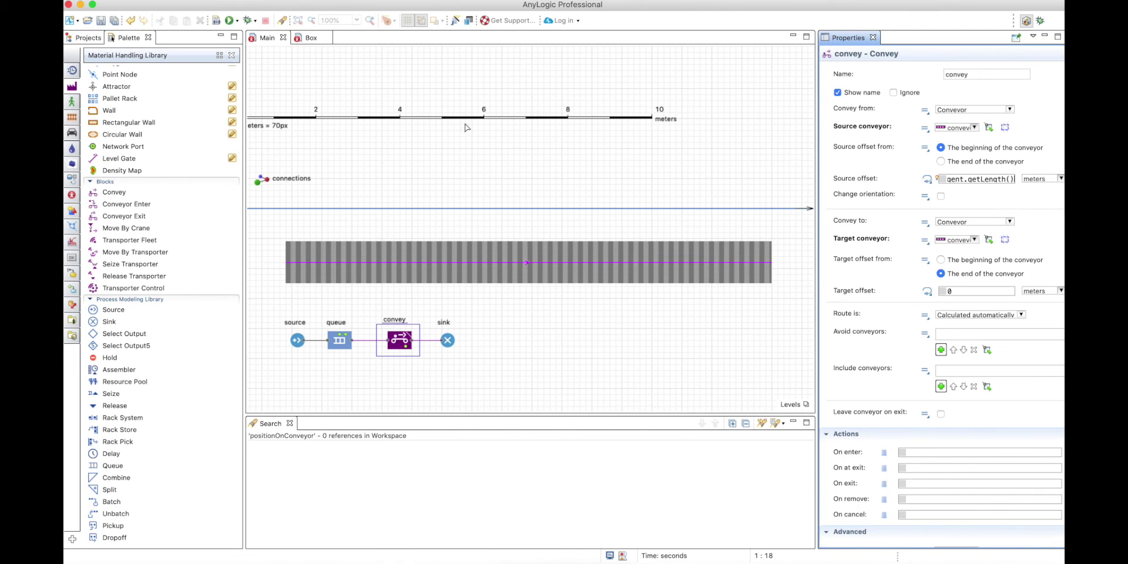
Step: Test-run the model with the new offset, then go to convey's On enter action
left_click(233, 22)
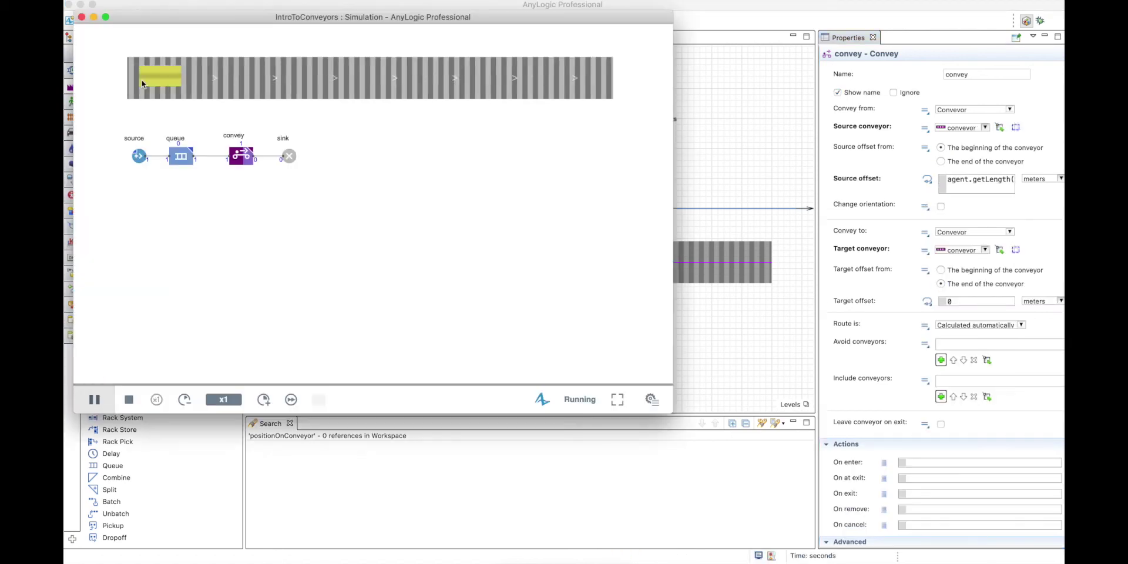
left_click(82, 17)
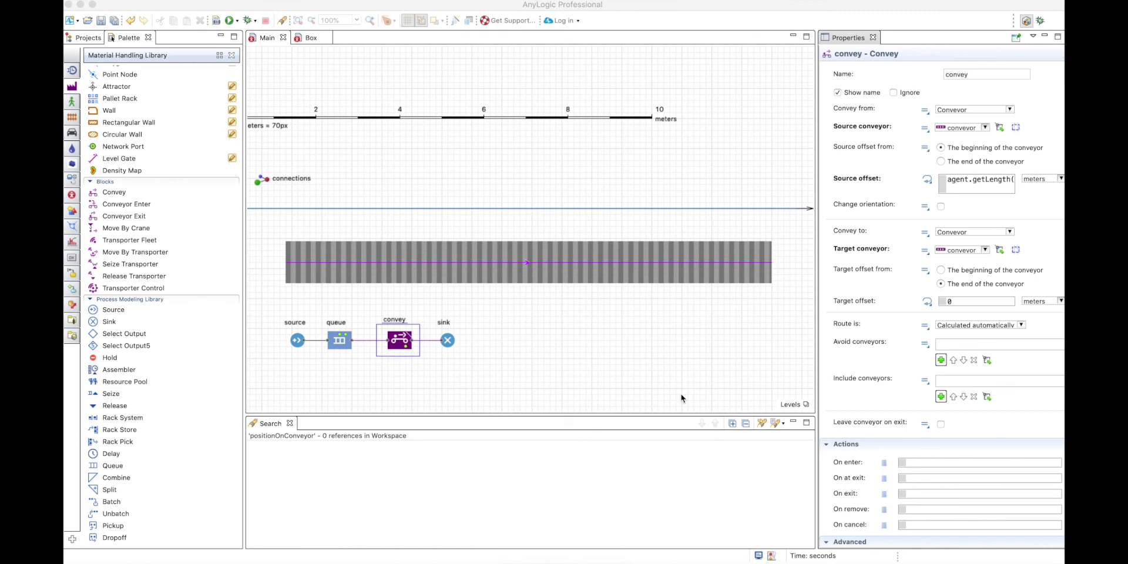
scroll(862, 459, "down", 2)
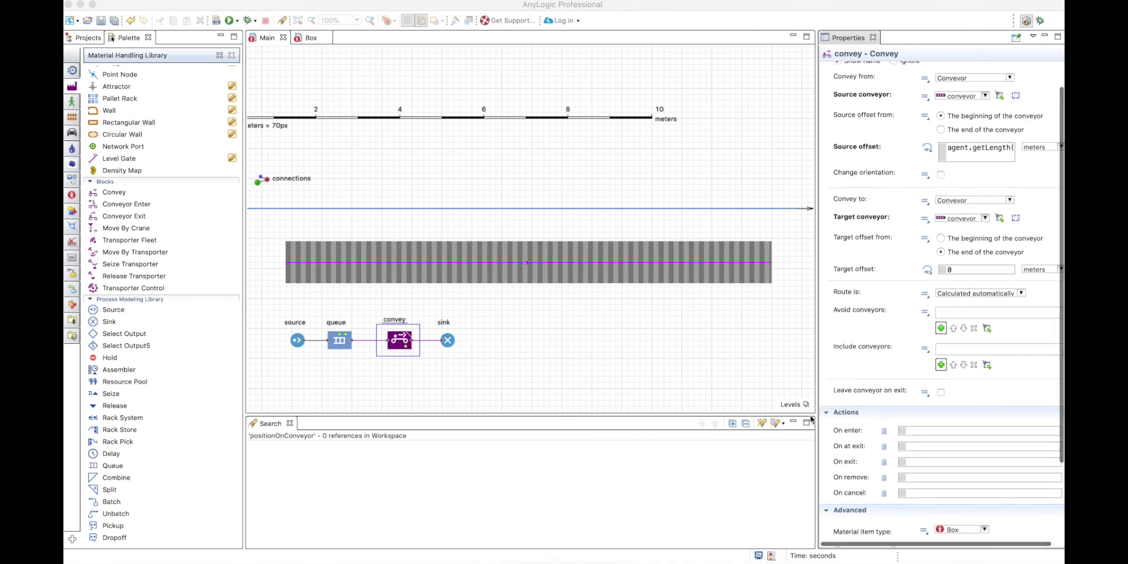
left_click(921, 431)
Step: Enter pauseSimulation(); in convey's On enter action and step through a run pausing at each box
type("pauseSimulation();")
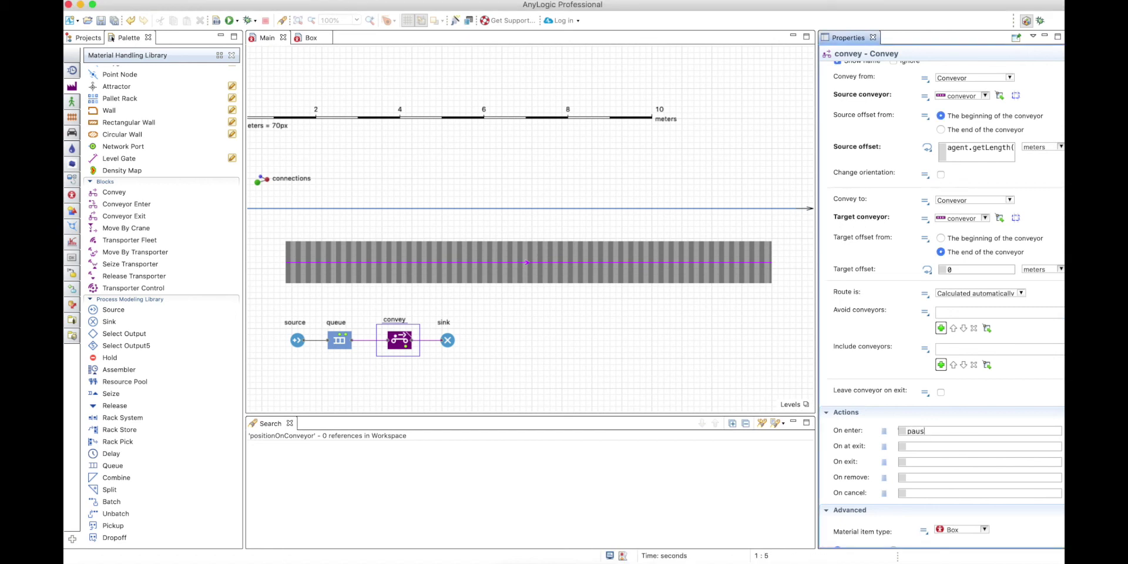
left_click(230, 20)
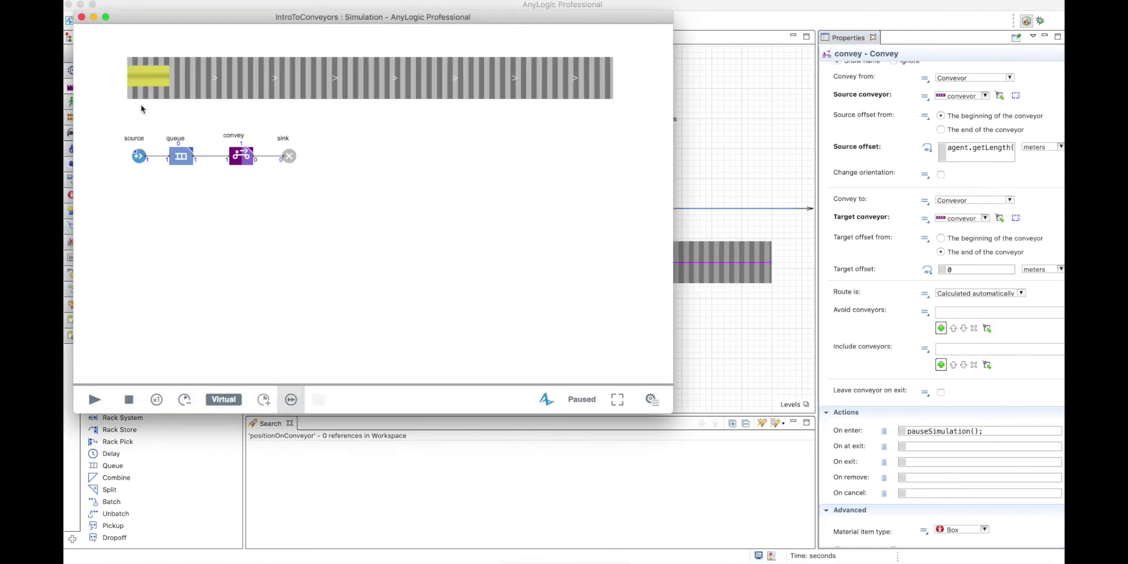
left_click(95, 400)
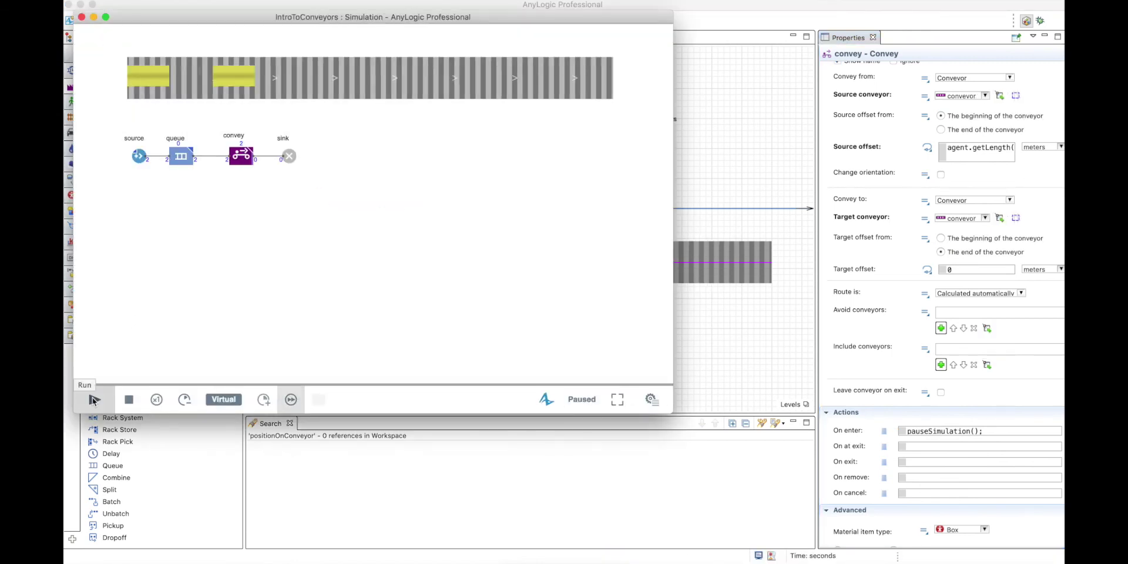
left_click(95, 400)
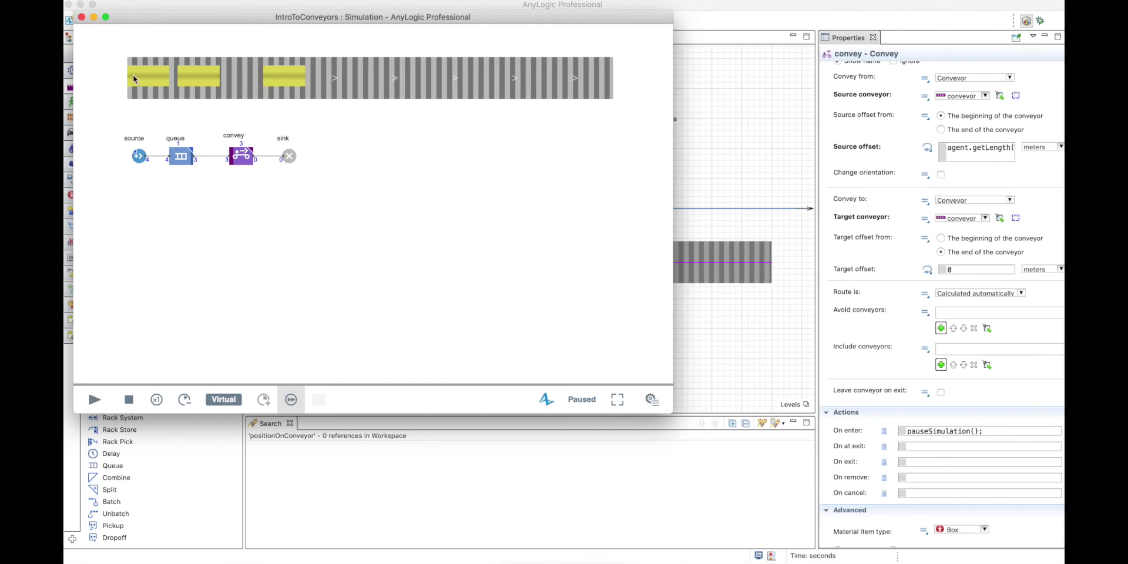
left_click(82, 17)
left_click(974, 150)
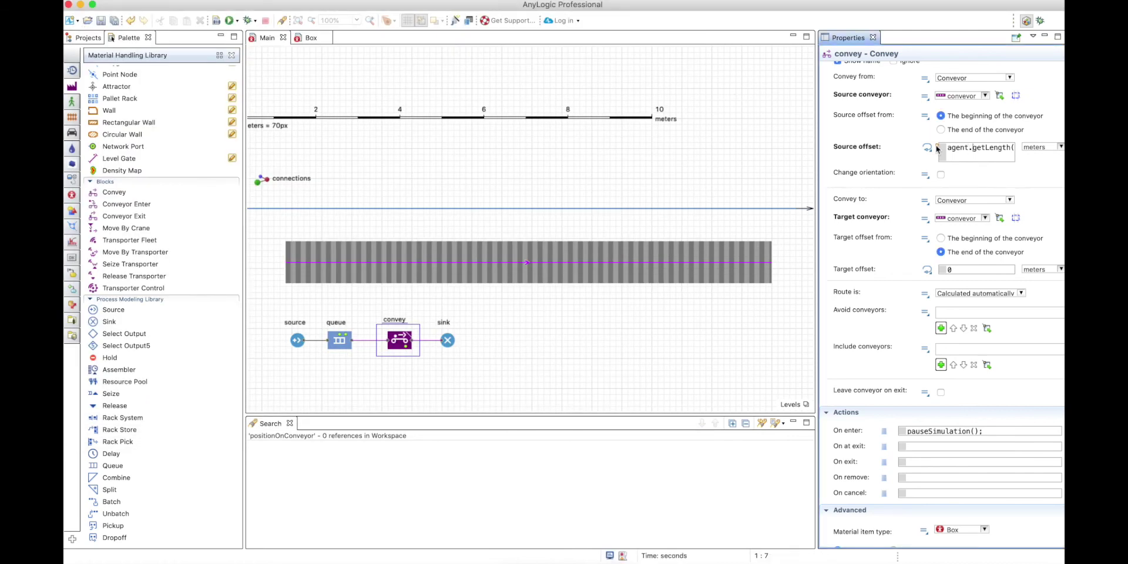
Step: Enable orientation change on convey and set the item orientation to Left
left_click(940, 175)
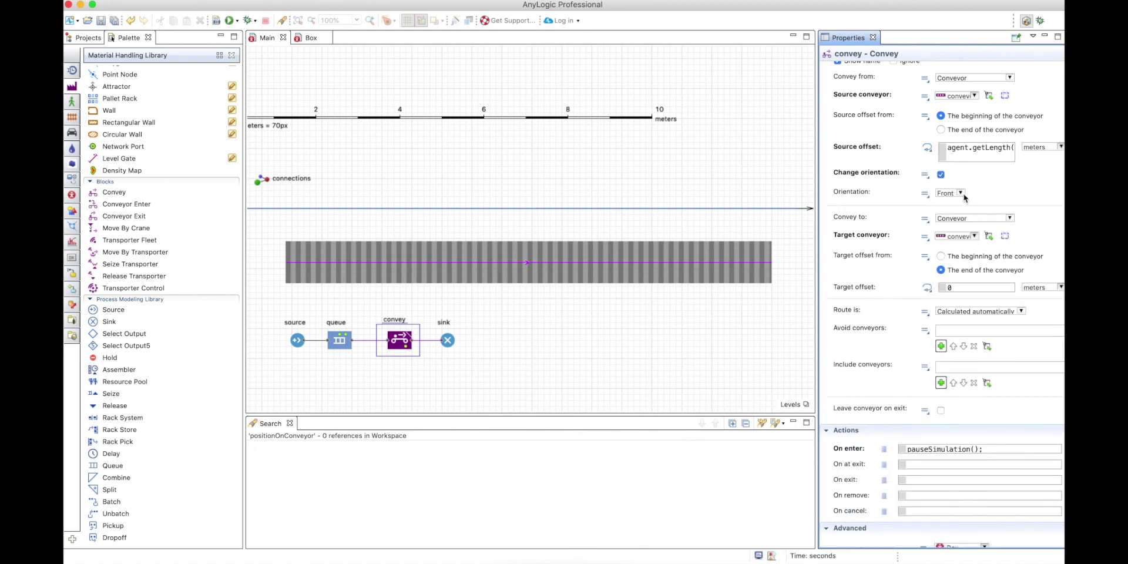
left_click(962, 193)
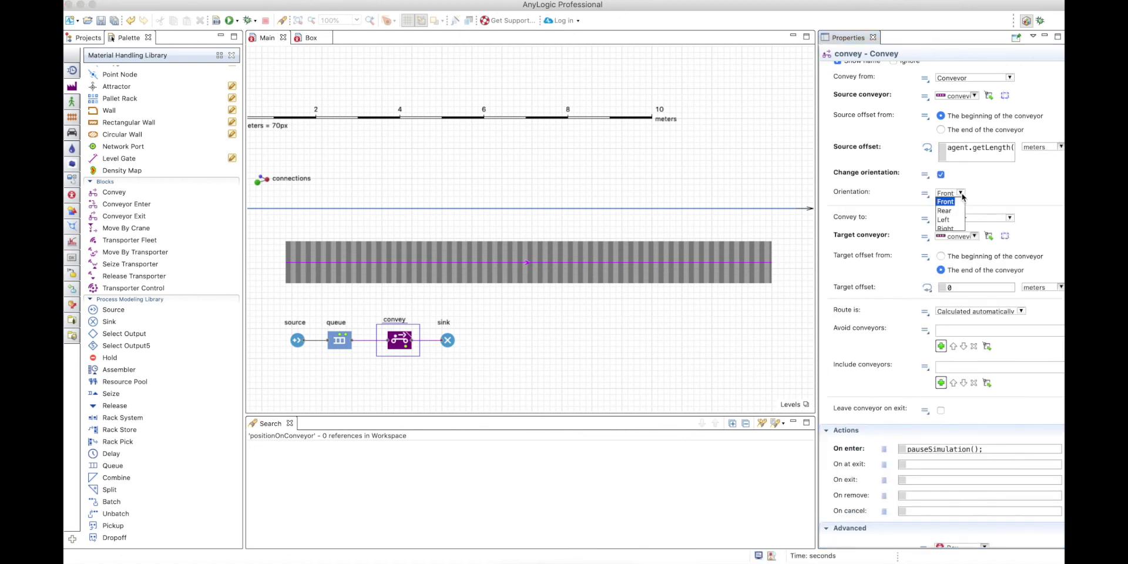
left_click(948, 221)
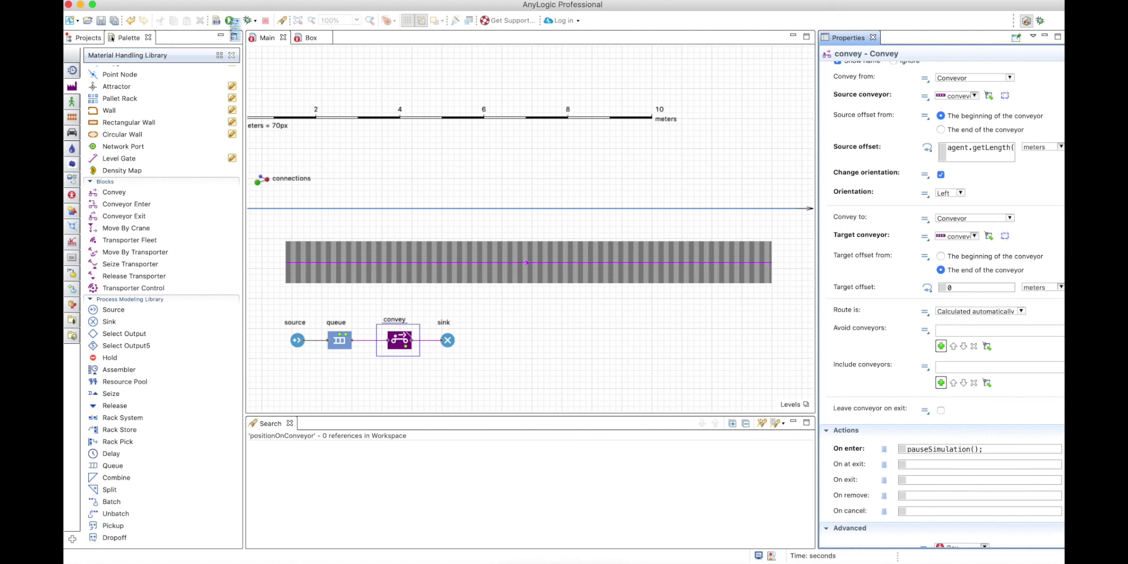
Step: Test-run the model to see the turned boxes, then select Length in the offset expression
left_click(233, 21)
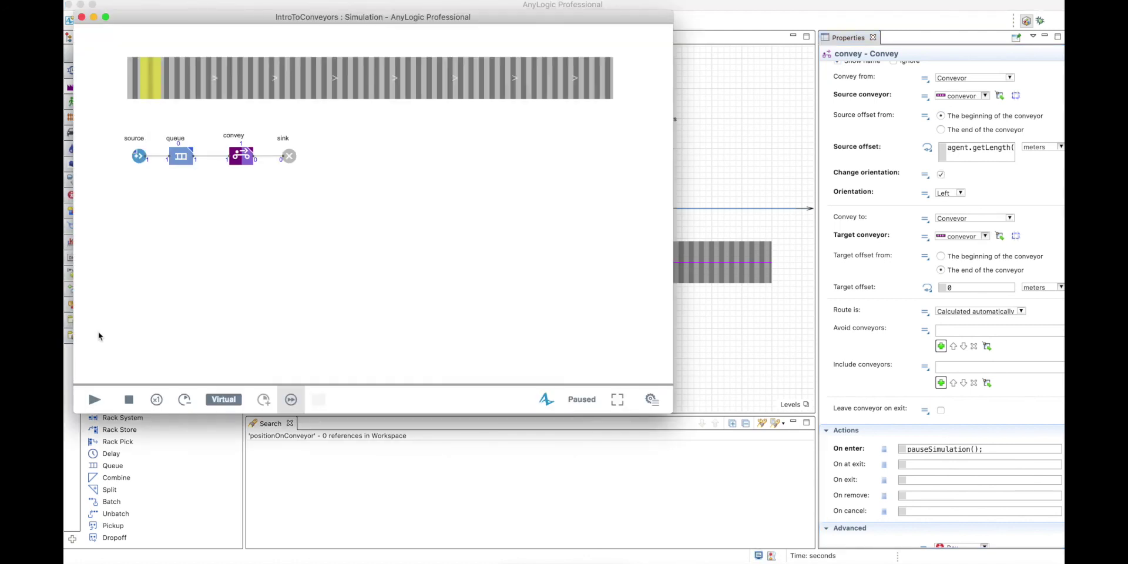
left_click(94, 400)
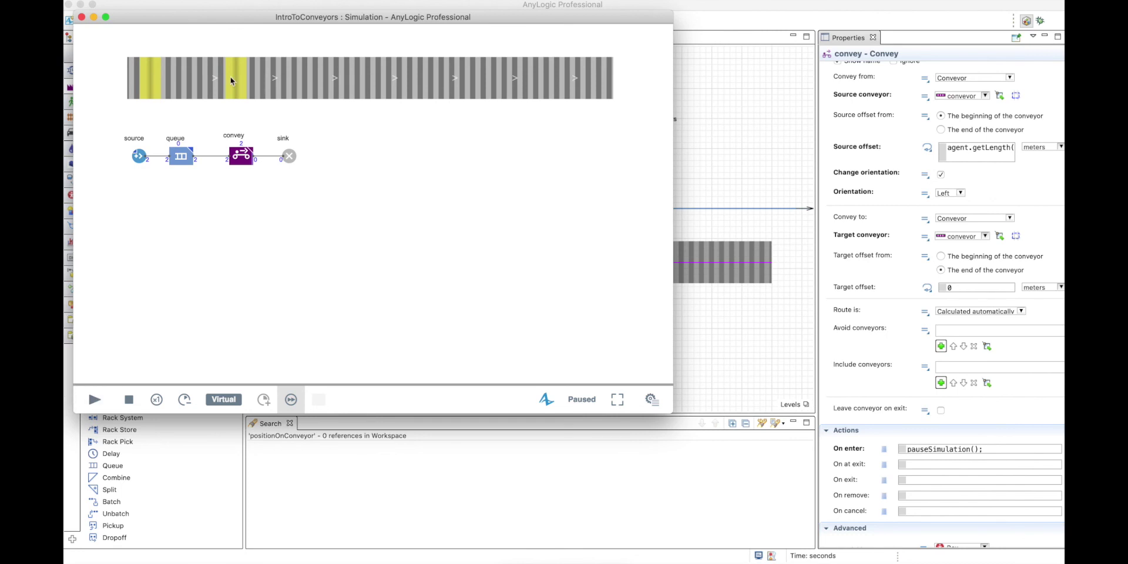
left_click(82, 17)
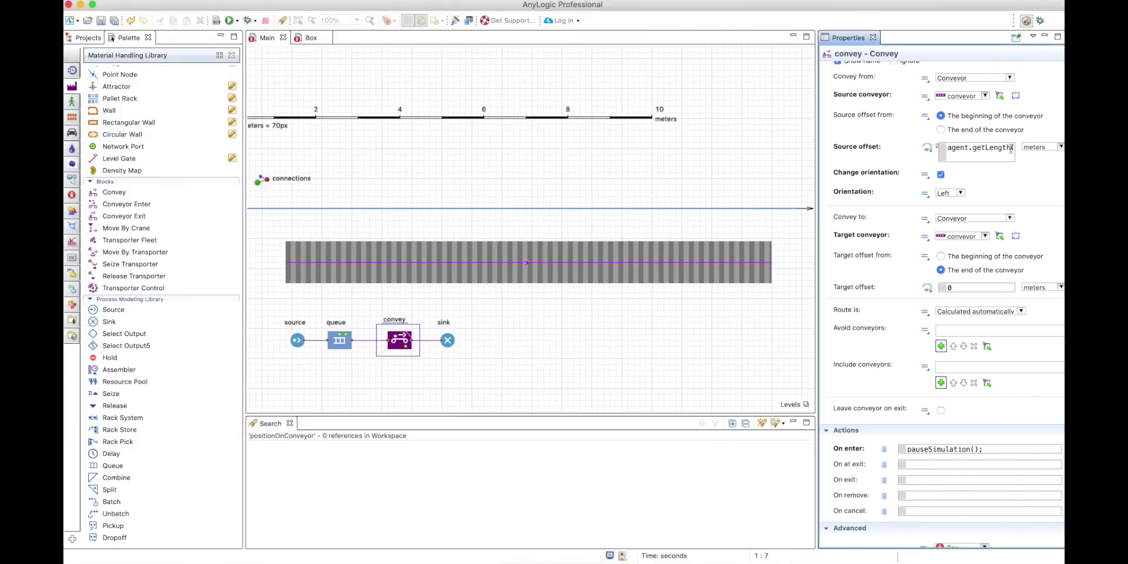
left_click_drag(1013, 147, 988, 148)
Step: Change the source offset to agent.getWidth() and test-run the model briefly
type("Wid(")
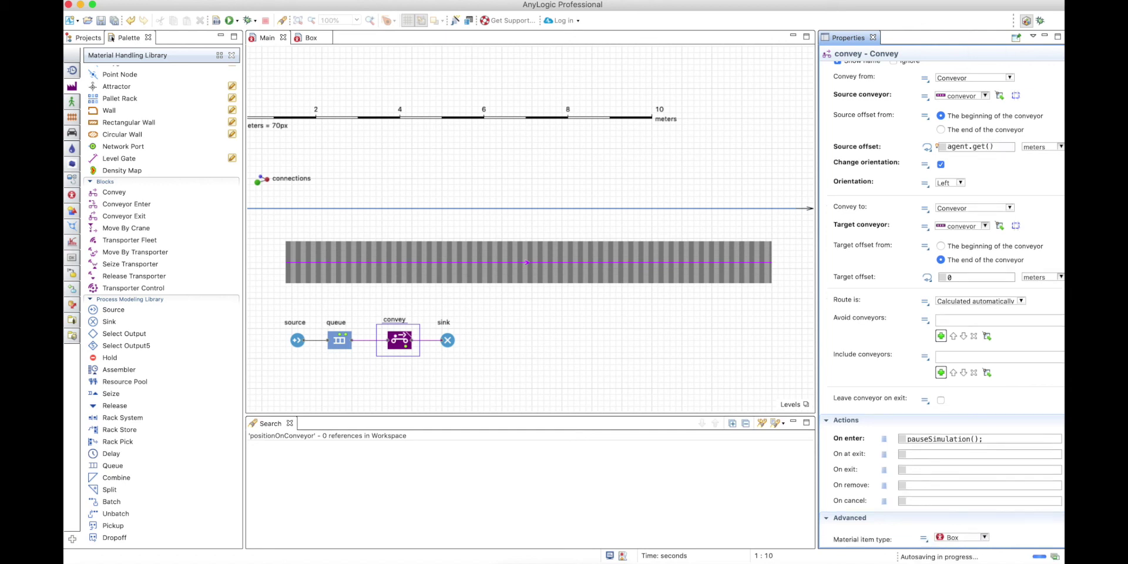
type("th")
key("ctrl+space")
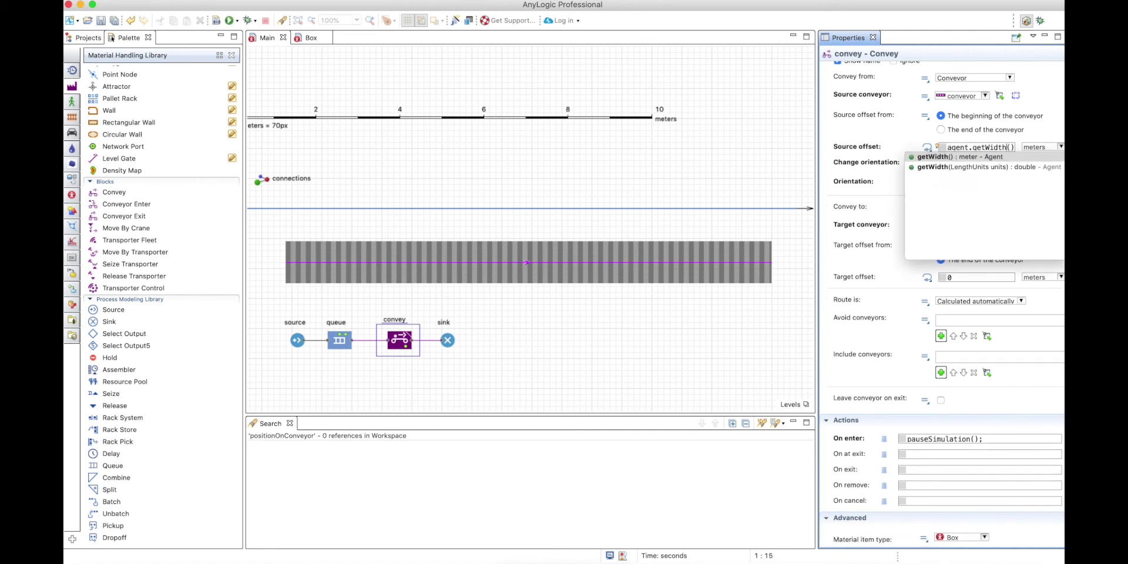
left_click(229, 20)
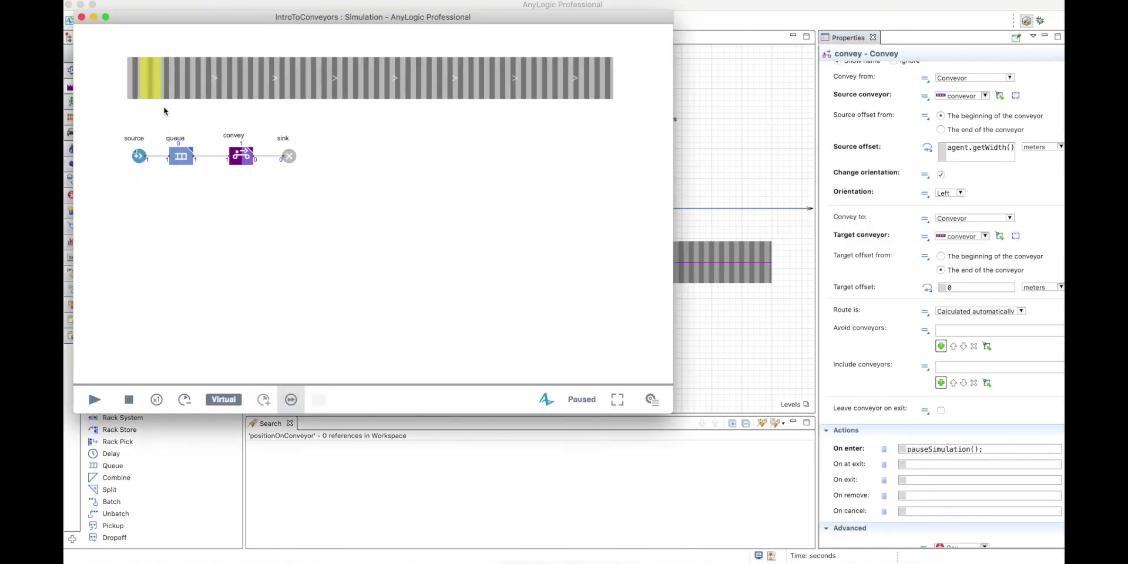
left_click(94, 400)
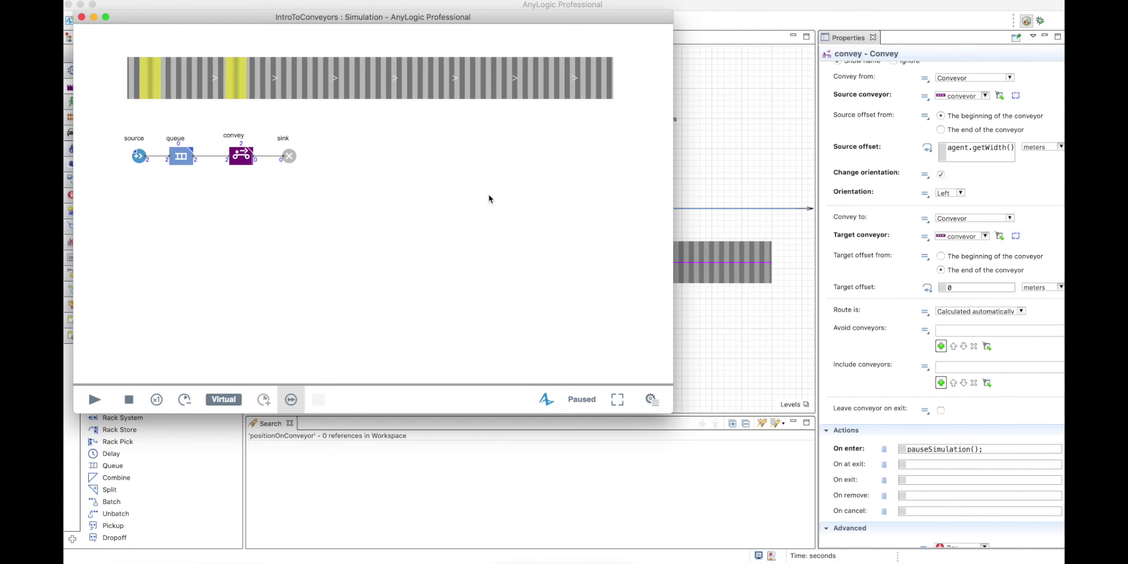
key("super+Tab")
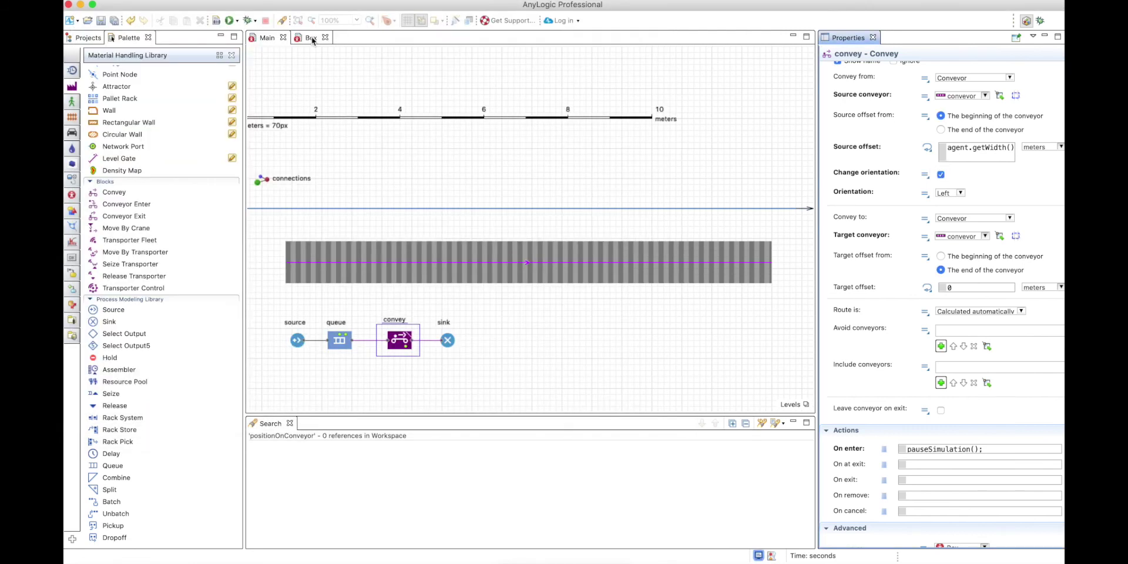
Step: Set the Box agent's width to 0.5 in its Dimensions and movement properties
left_click(312, 38)
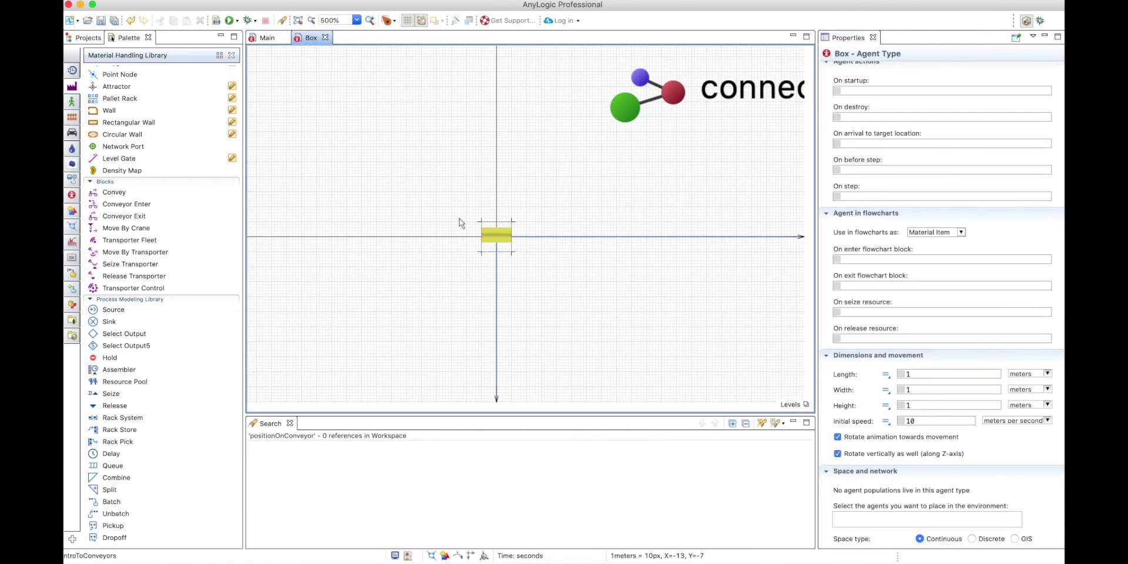
left_click(500, 242)
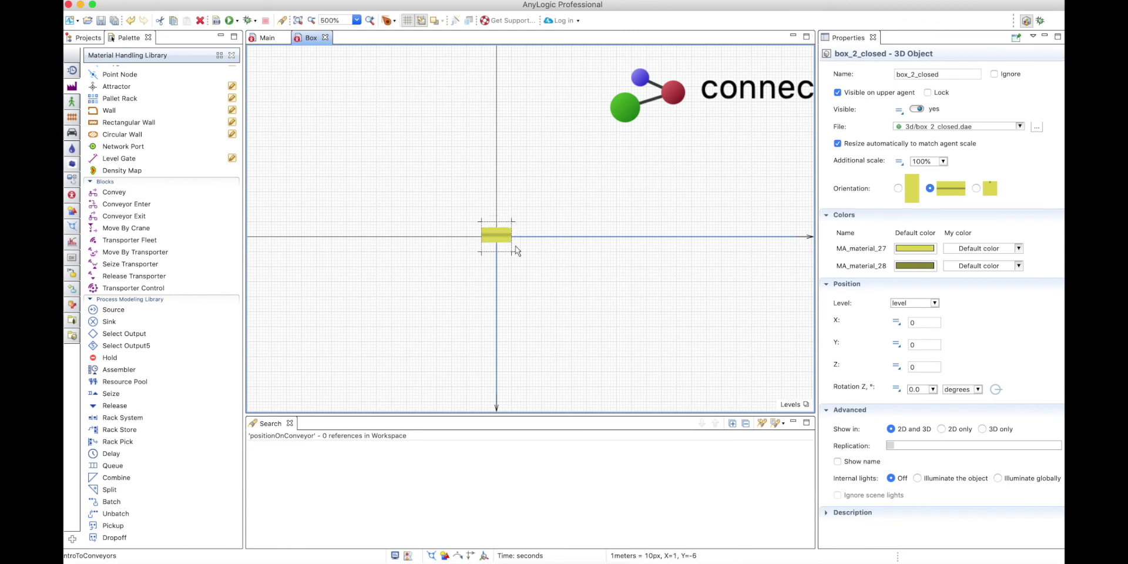
left_click(518, 252)
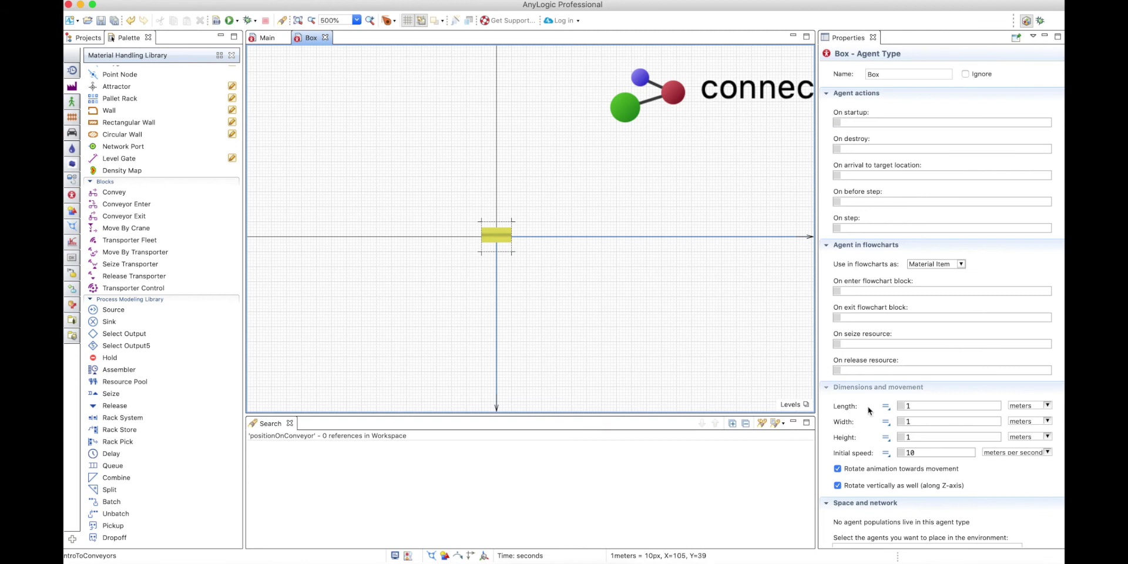
left_click(913, 422)
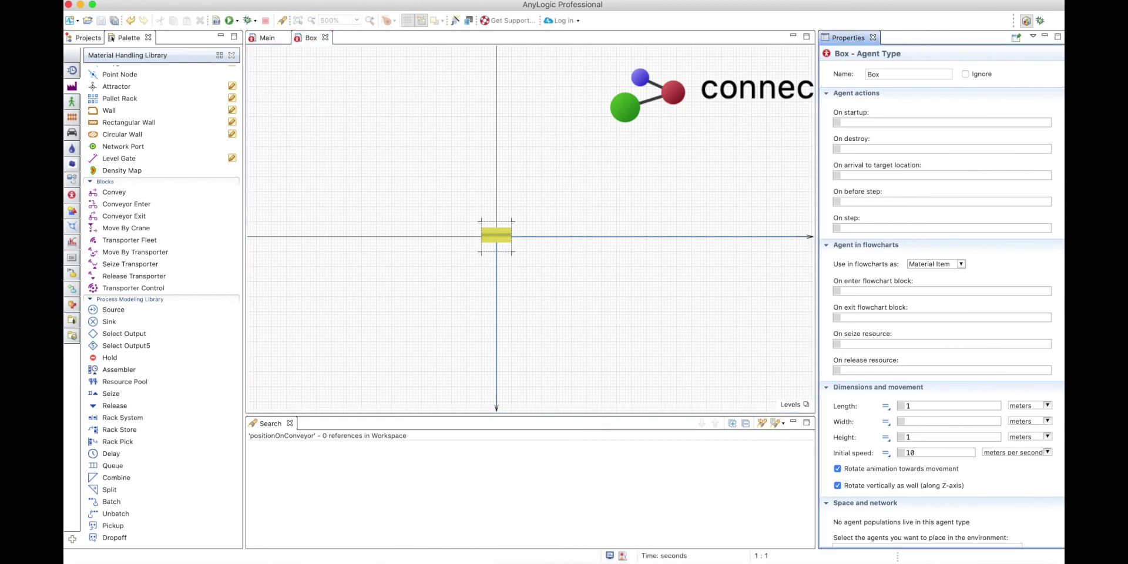
type("0.5")
left_click(920, 405)
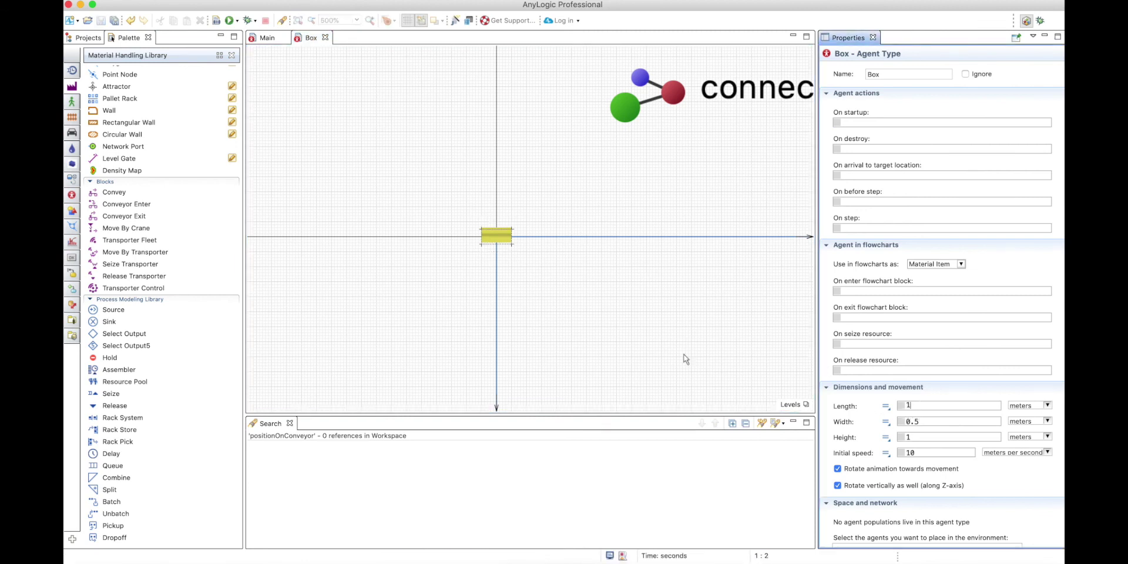
left_click(508, 241)
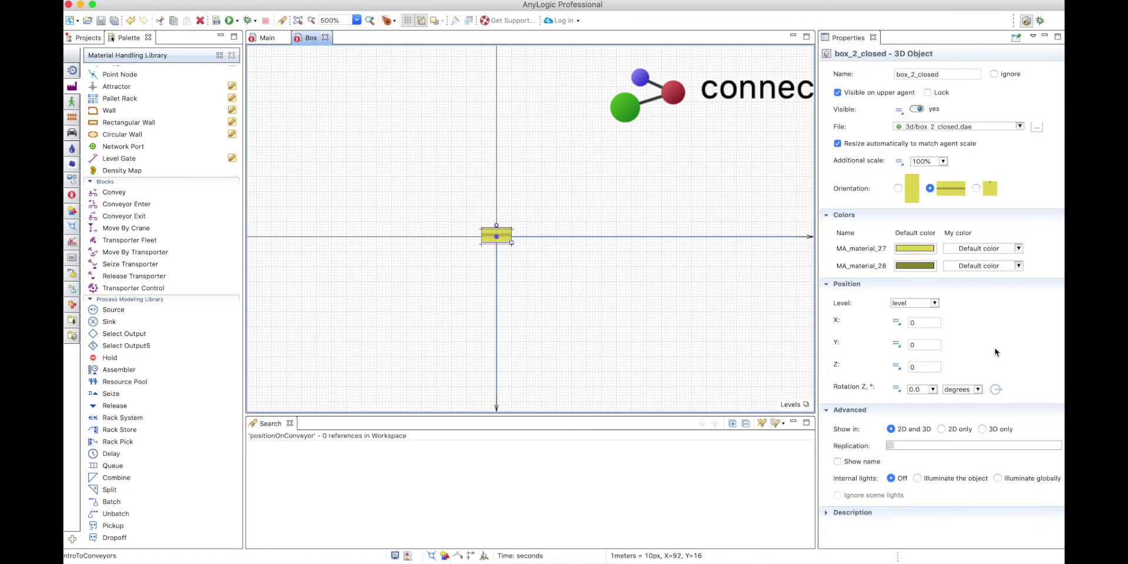
Step: Test-run the model to watch the narrower boxes, then close the run
left_click(230, 20)
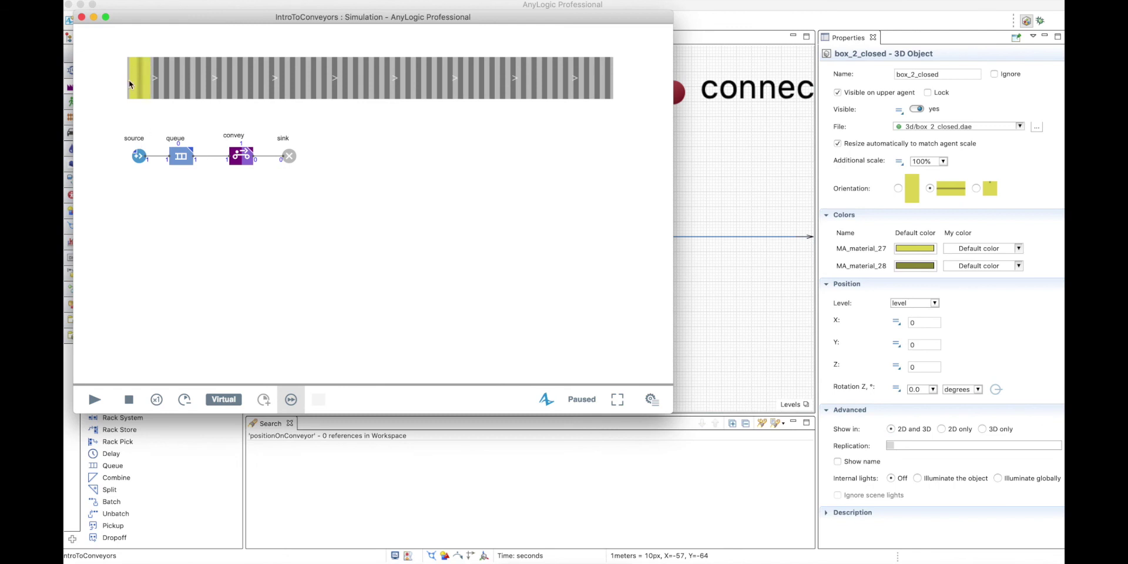
left_click(94, 400)
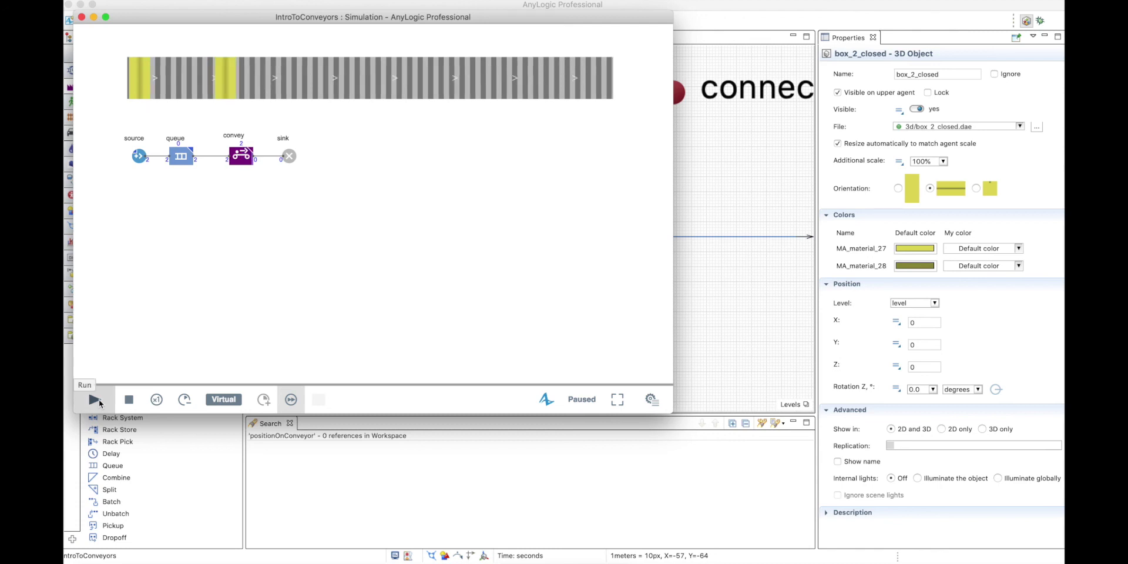
left_click(82, 16)
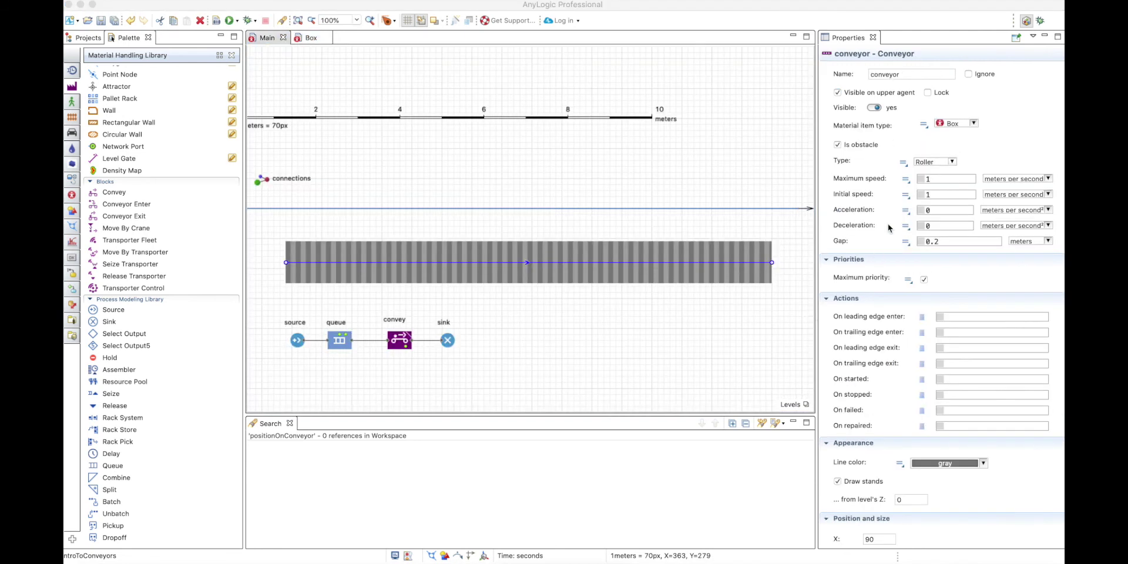
Step: Change the conveyor type to Fixed cell
left_click(952, 165)
left_click(954, 164)
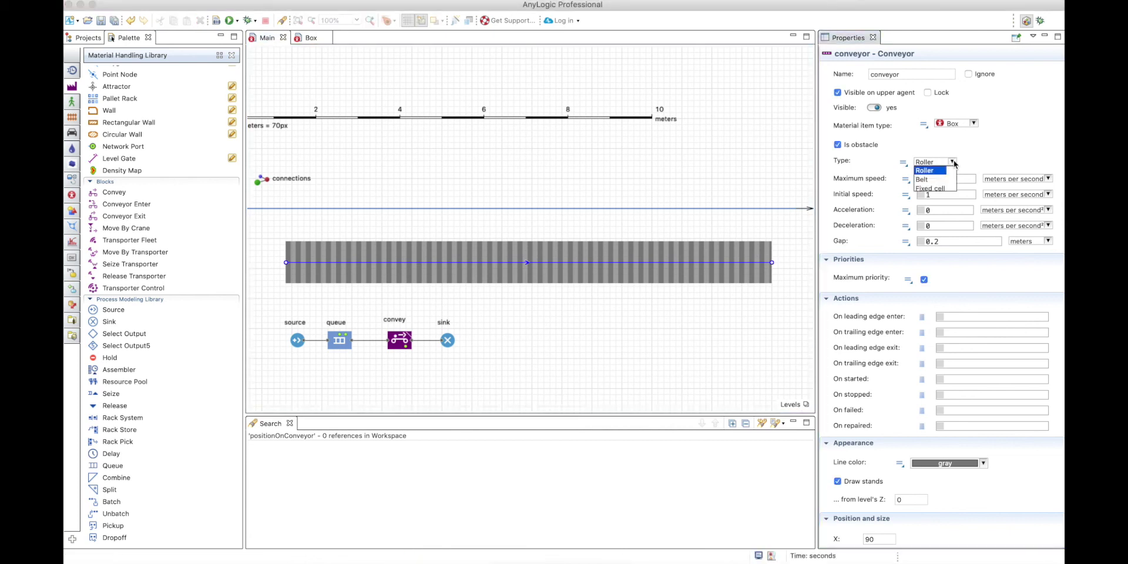
left_click(932, 188)
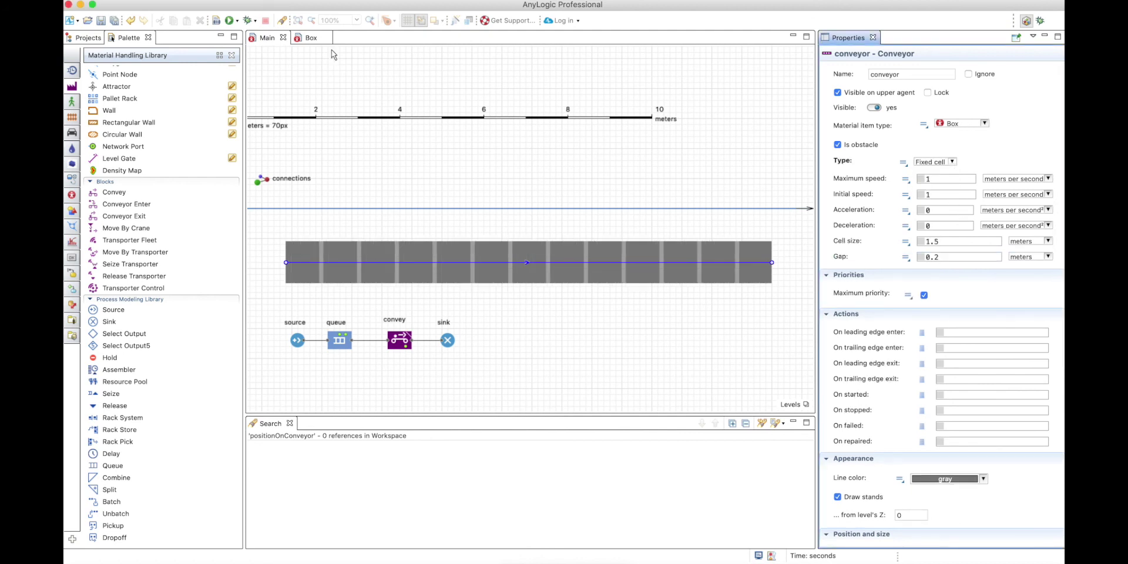
Step: Test-run the model, briefly at maximum speed, to see boxes in 1.5 m cells, then close it
left_click(231, 22)
left_click(94, 399)
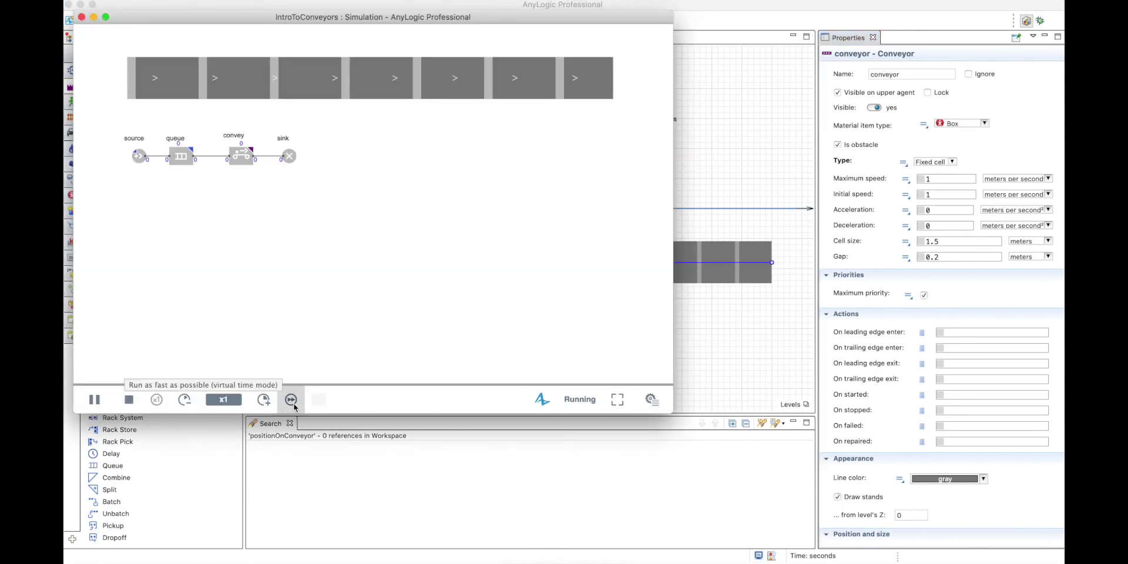
left_click(294, 407)
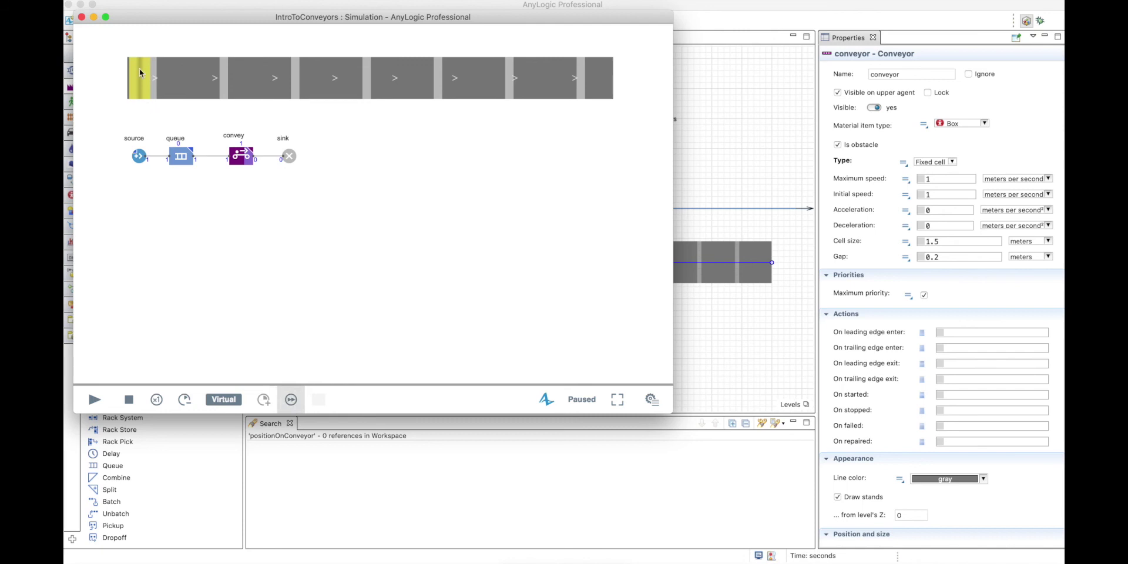
left_click(94, 400)
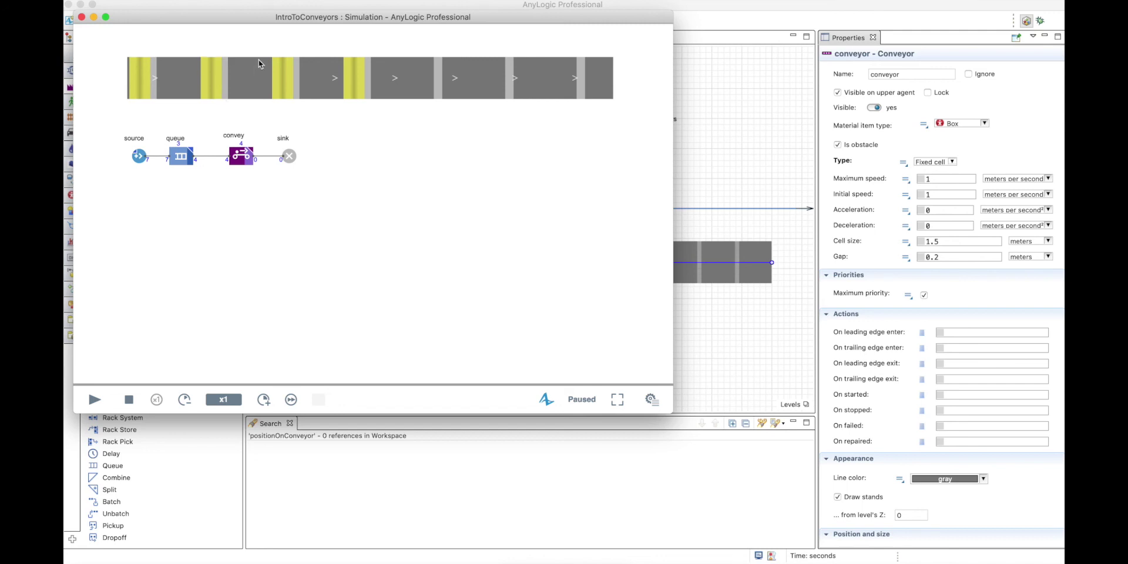
key("super+w")
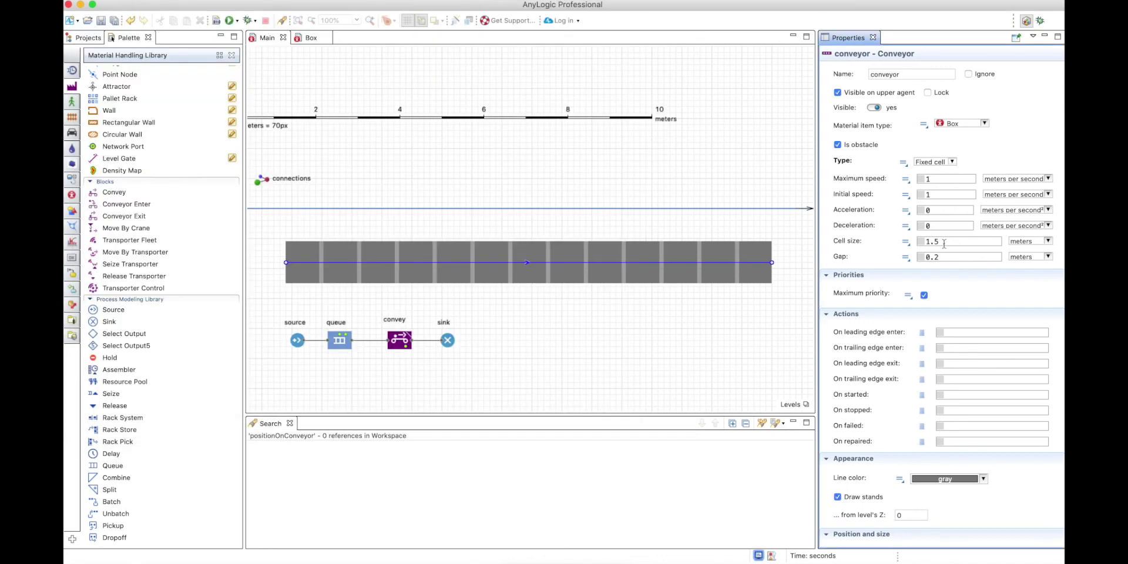
Step: Replace the 1.5 cell size with 0.2 and launch a simulation run
left_click(944, 244)
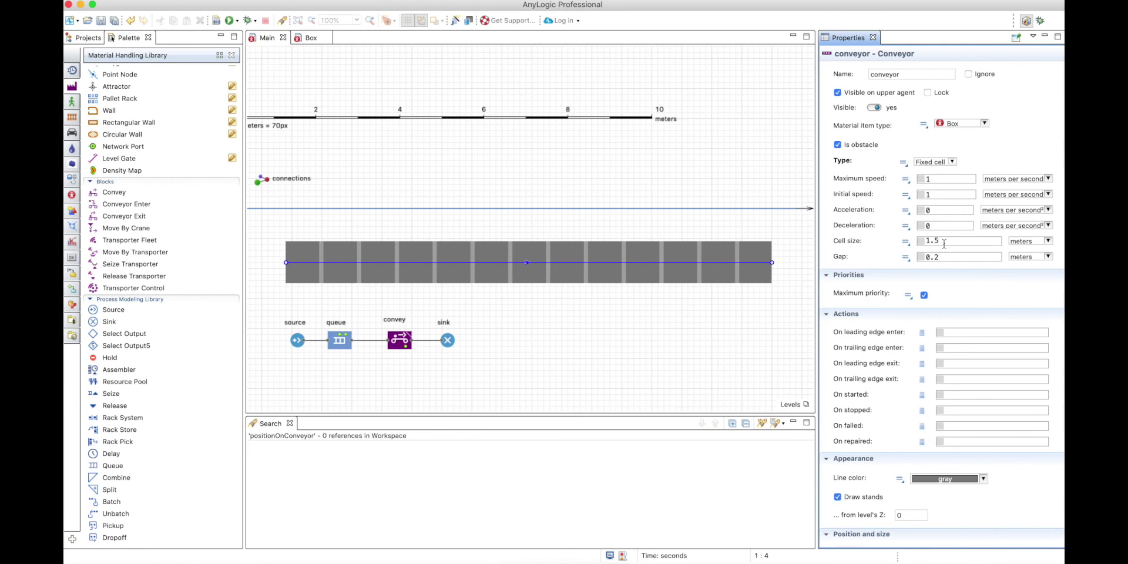
key("BackSpace")
key("BackSpace")
key("BackSpace")
type("0.2")
left_click(229, 21)
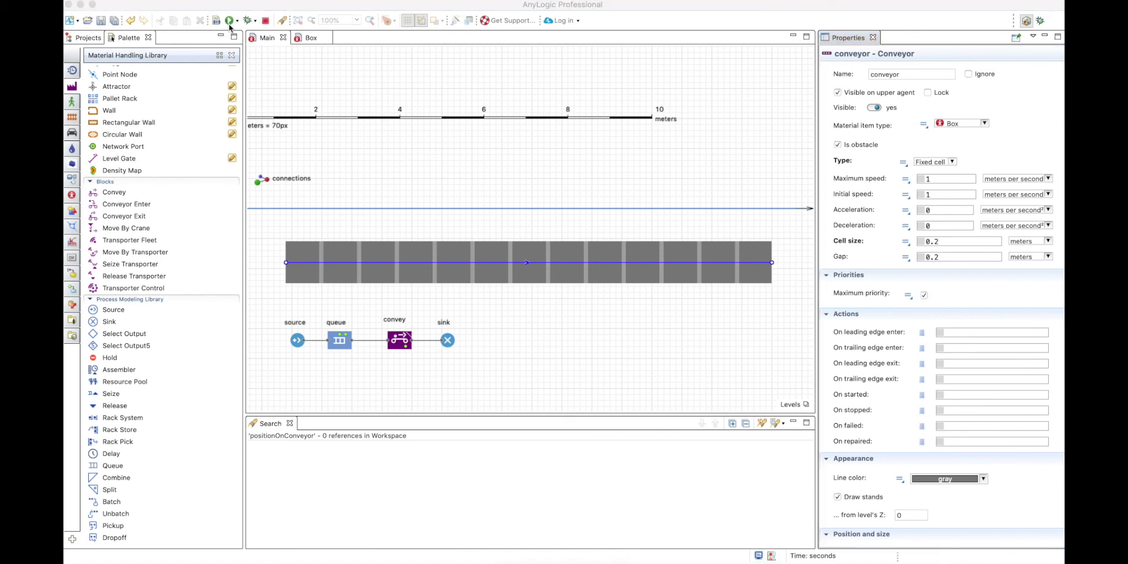
left_click(229, 22)
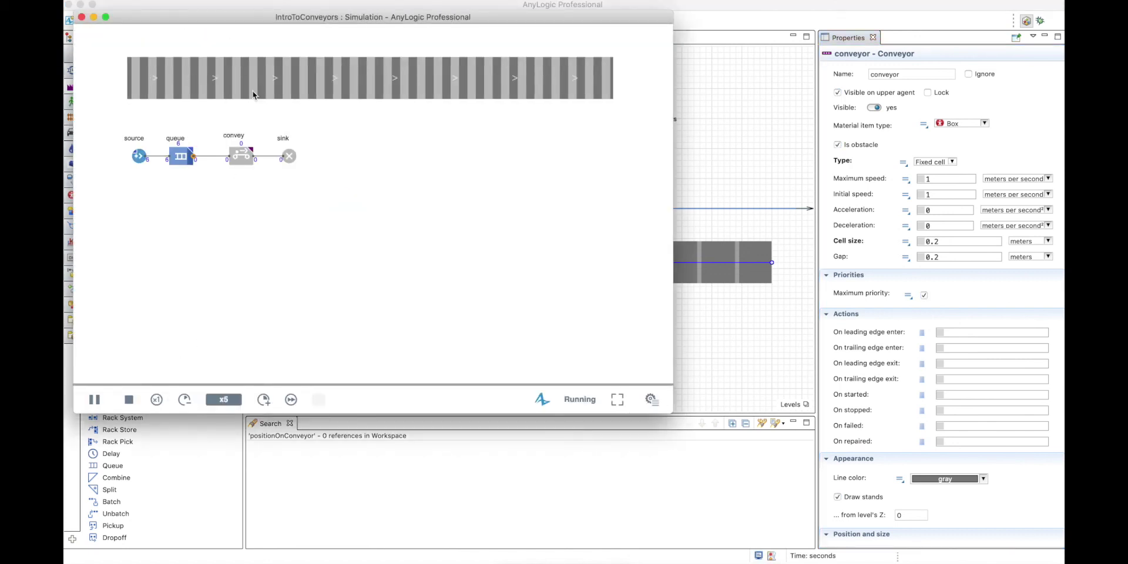